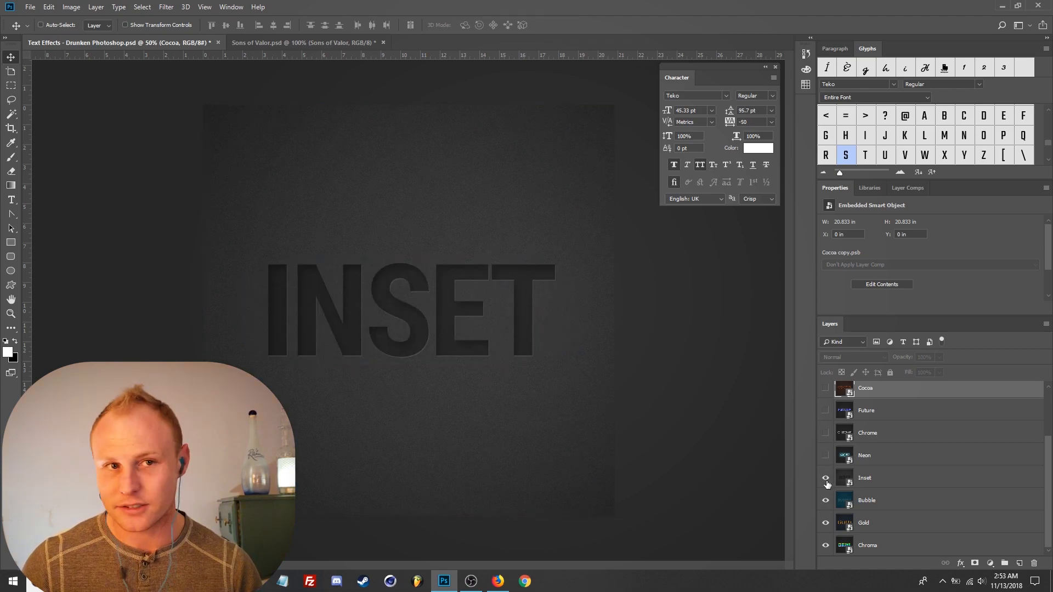
Flip through the Inset and Bubble text effects, then make every layer from Gold up to Cocoa visible.
left_click(826, 478)
left_click(826, 501)
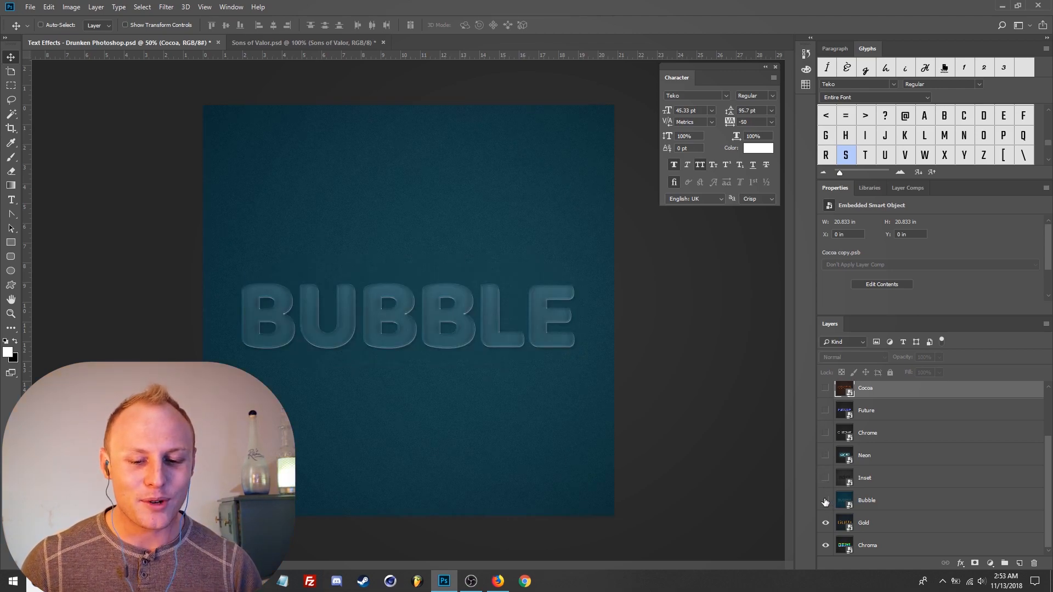
left_click_drag(826, 524, 826, 391)
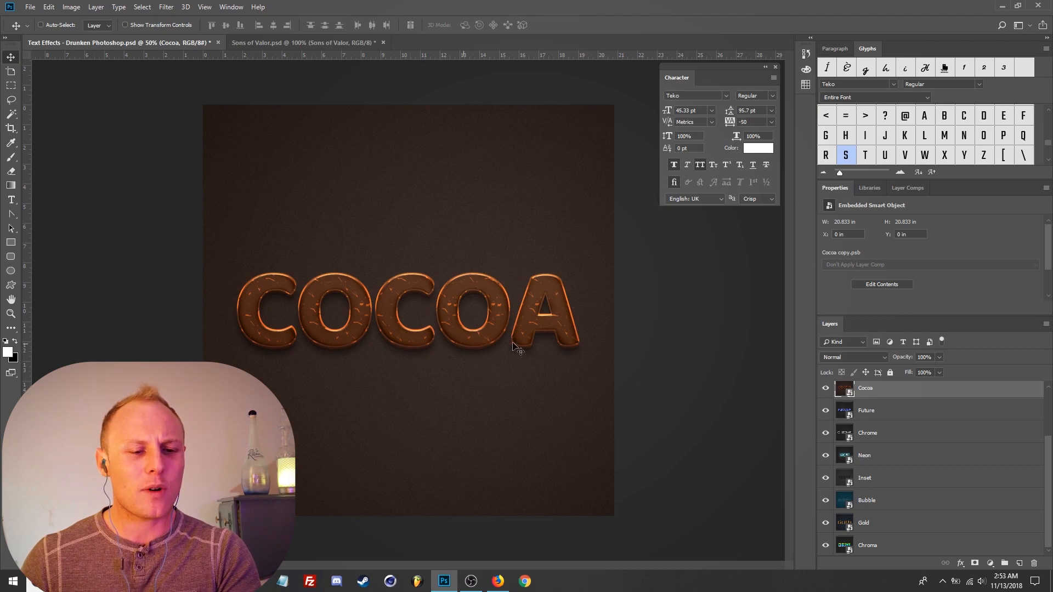
Open the Cocoa smart object and turn off the Bevel & Emboss texture on the Cocoa copy text layer.
double_click(845, 386)
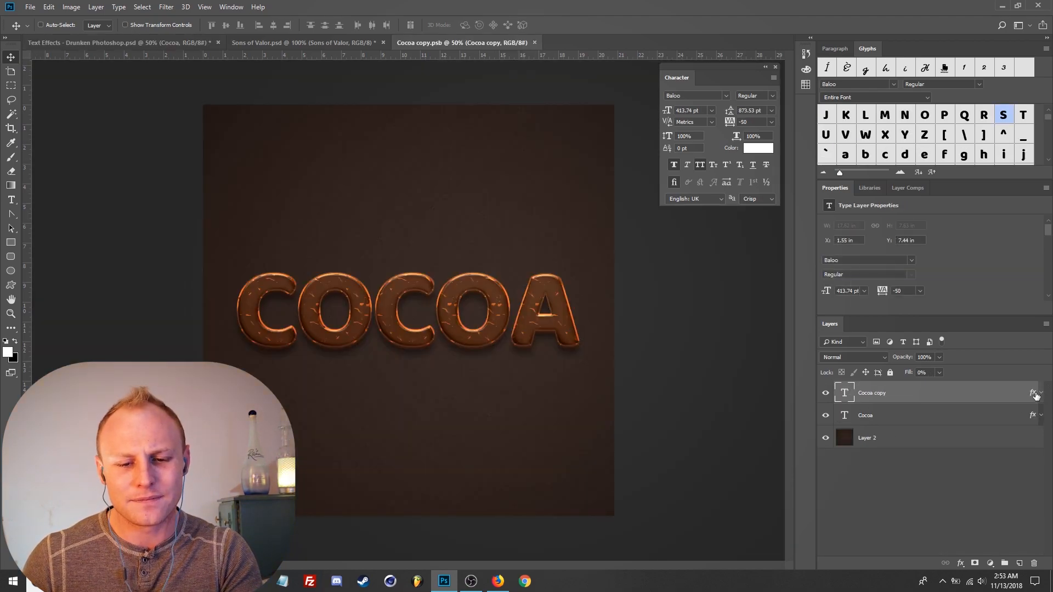
left_click(1040, 393)
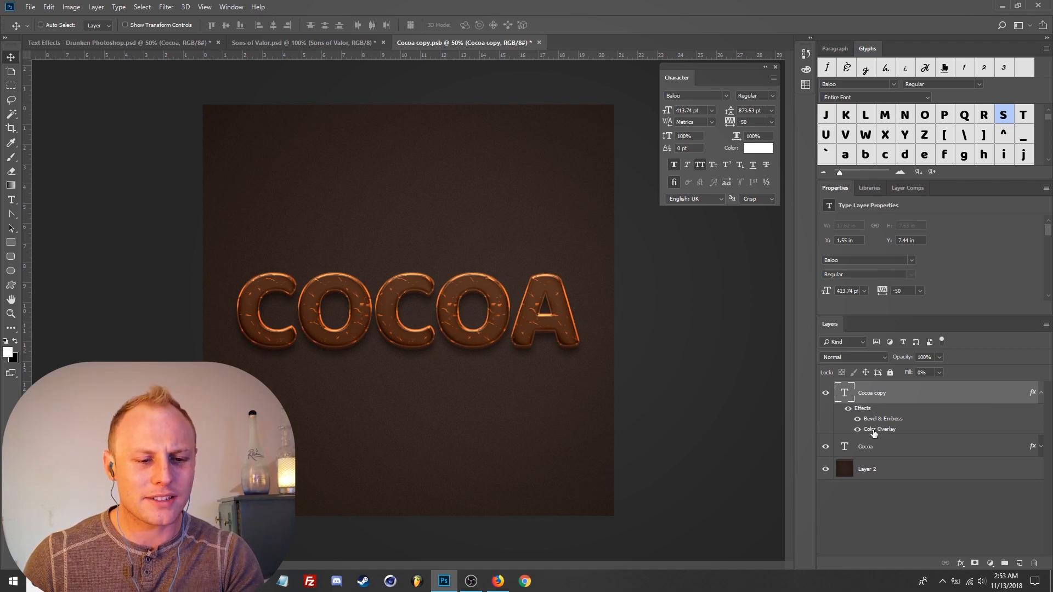
double_click(875, 430)
left_click(636, 230)
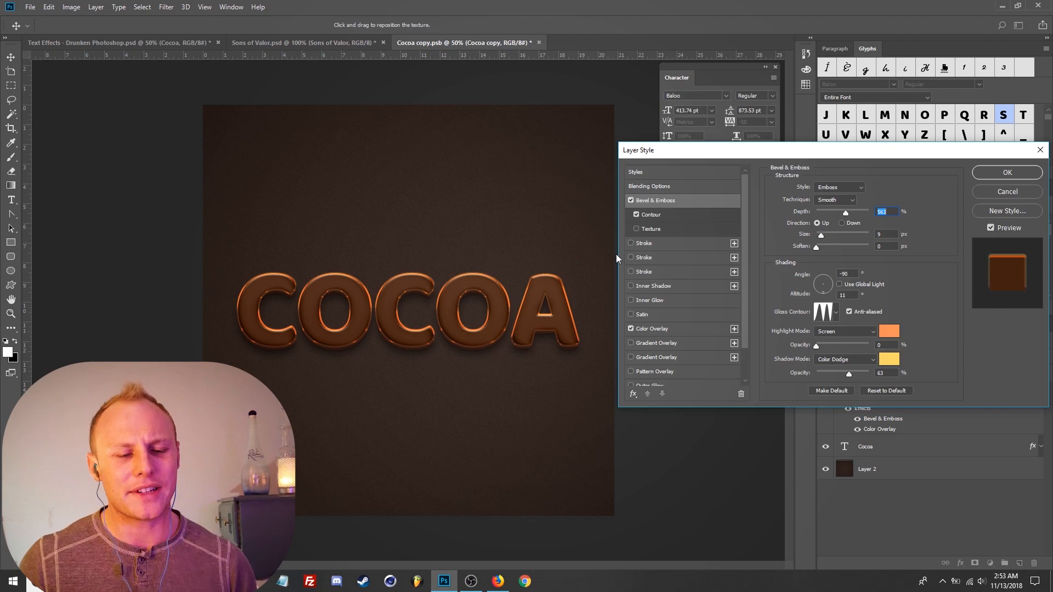
left_click(997, 171)
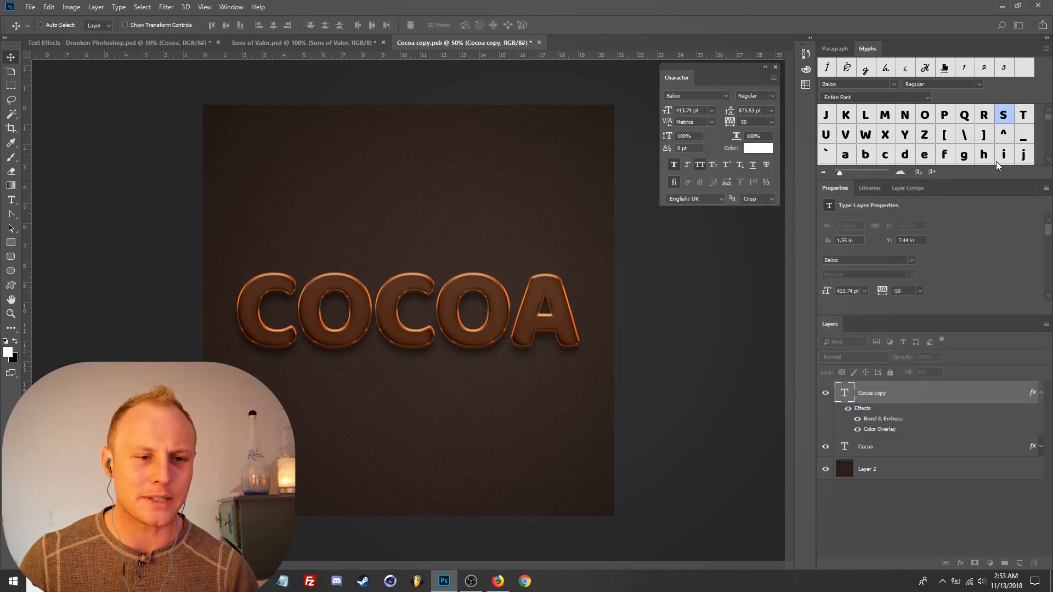
Close the Cocoa smart object without saving and switch to the Sons of Valor.psd document.
key("ctrl+w")
left_click(530, 227)
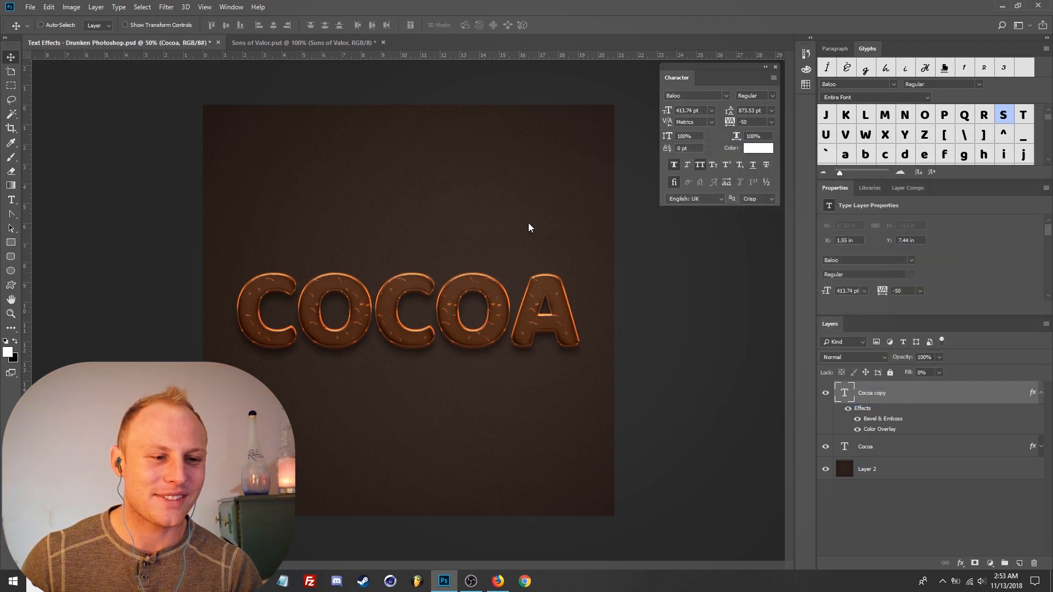
left_click(307, 42)
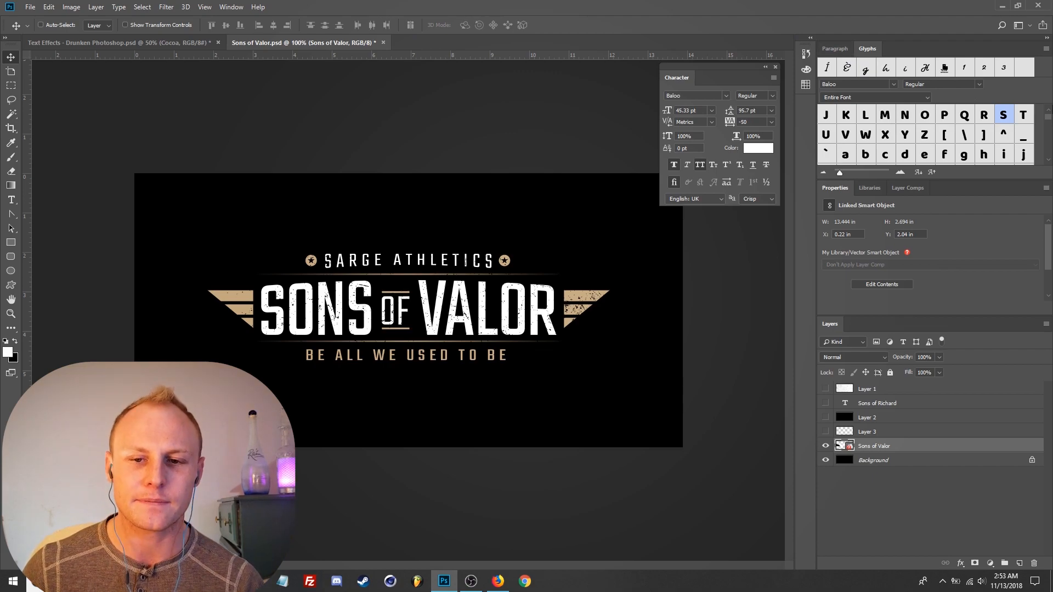
Browse the available glyphs of the Baloo font.
left_click(236, 6)
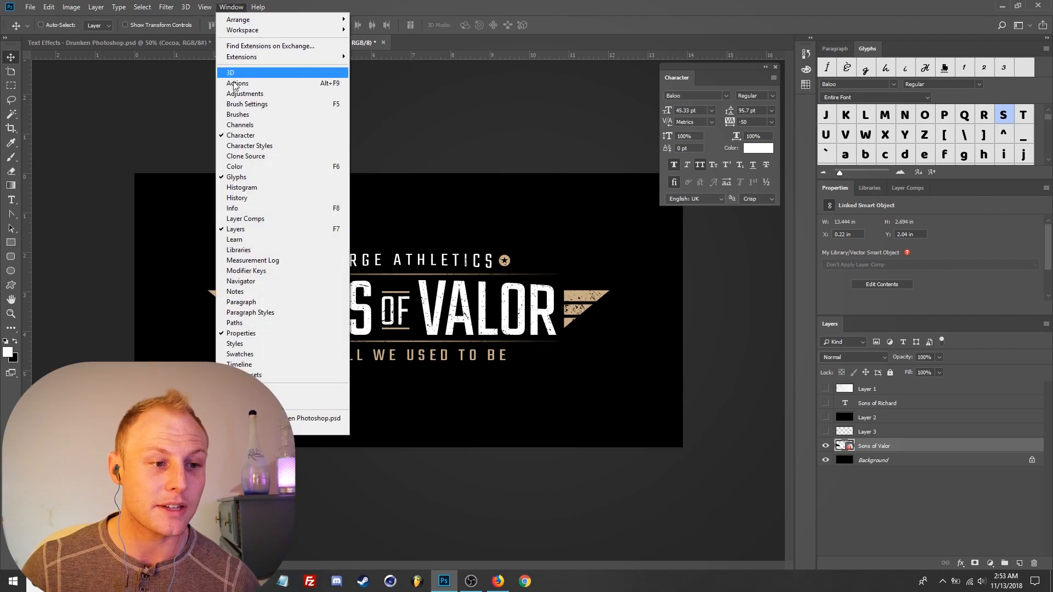
left_click(1046, 96)
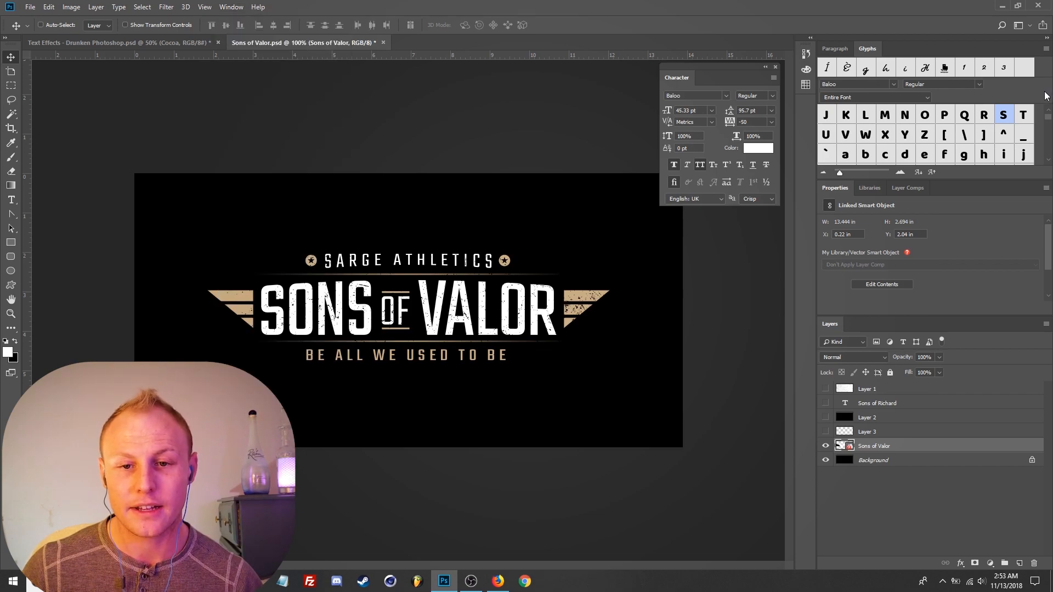
scroll(1050, 134, "up", 3)
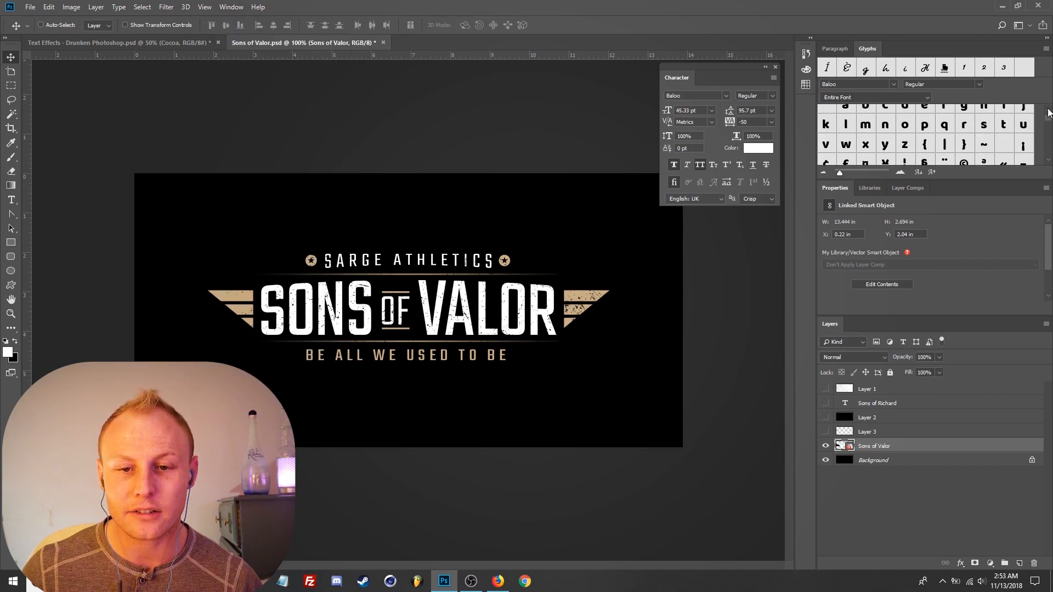
scroll(1049, 135, "down", 3)
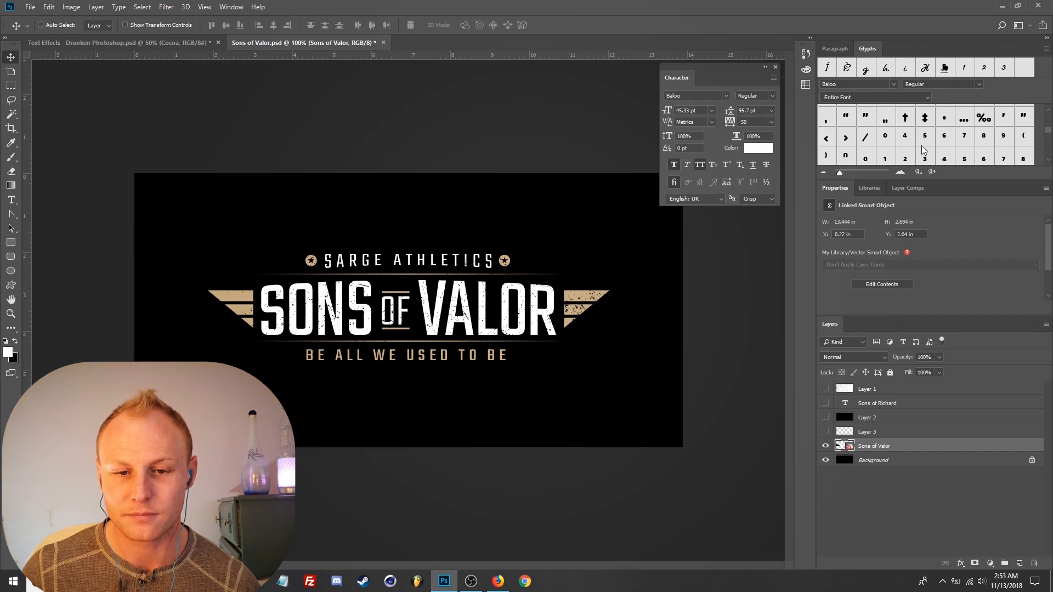
scroll(910, 150, "down", 5)
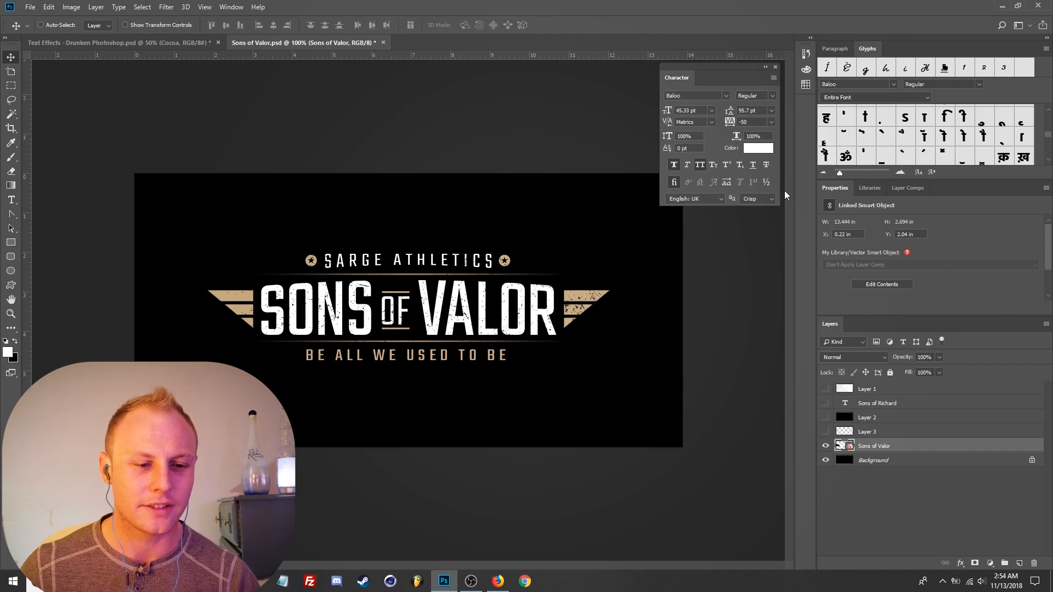
Show Layer 3, Layer 2 and the Sons of Richard text layer above the logo.
left_click(826, 432)
left_click(826, 417)
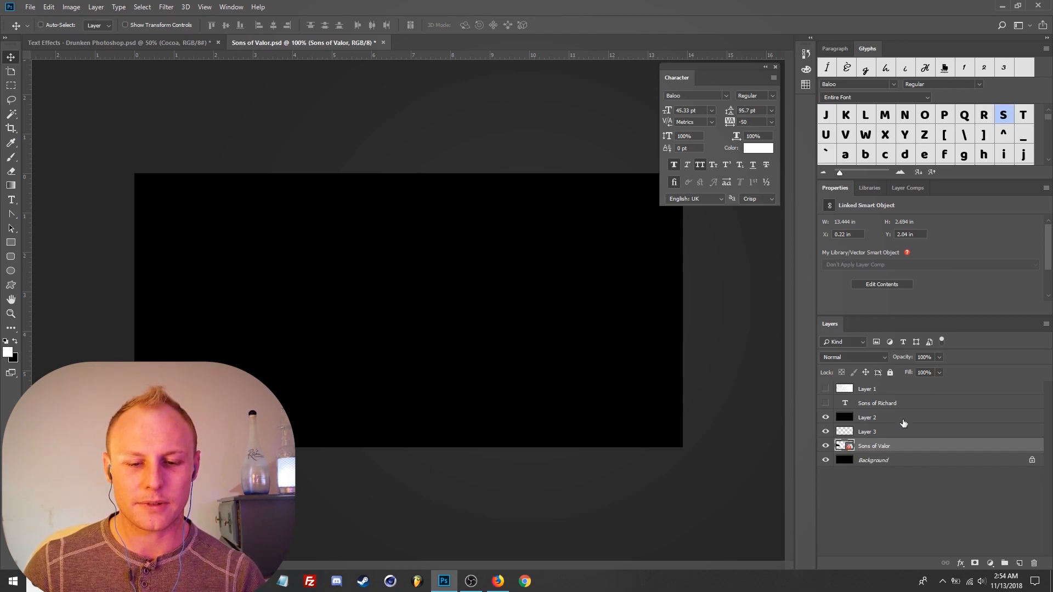
left_click(857, 418)
left_click(825, 404)
left_click(884, 405)
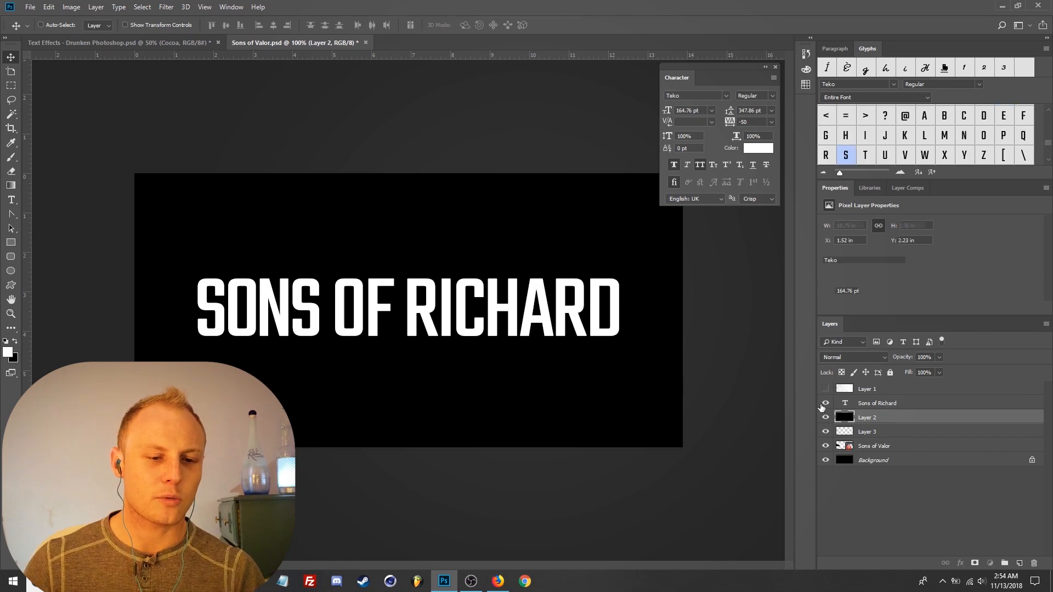
Set the kerning of the whole SONS OF RICHARD text to Metrics and its tracking to 0.
key("t")
left_click(547, 305)
key("ctrl+a")
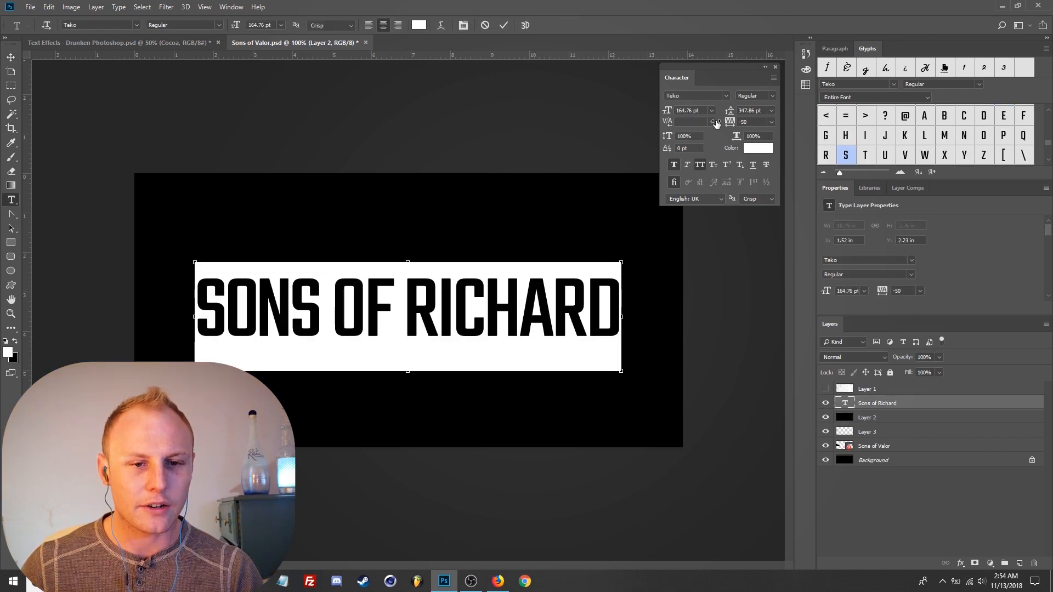
left_click(710, 122)
left_click(686, 130)
left_click(772, 121)
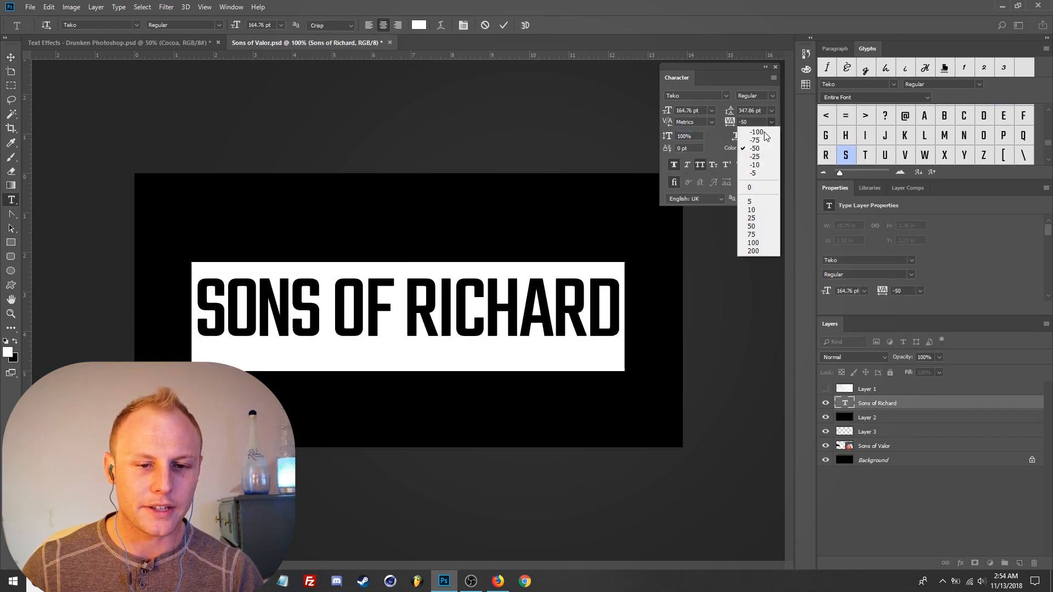
left_click(759, 189)
left_click(13, 59)
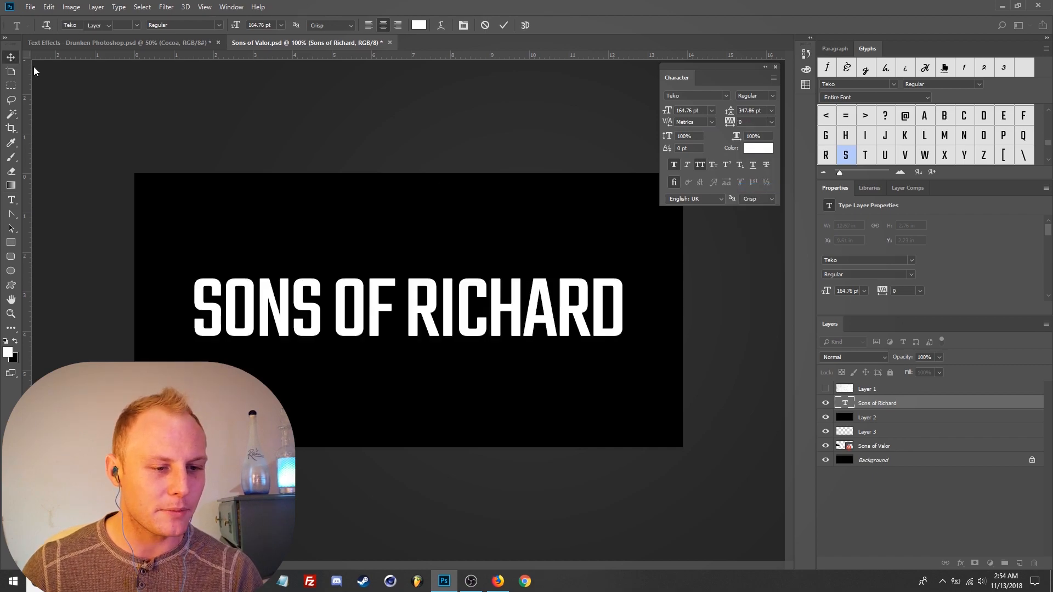
Reselect the entire SONS OF RICHARD text, reapply a tracking of 0 and commit the edit.
key("t")
left_click(548, 302)
key("ctrl+a")
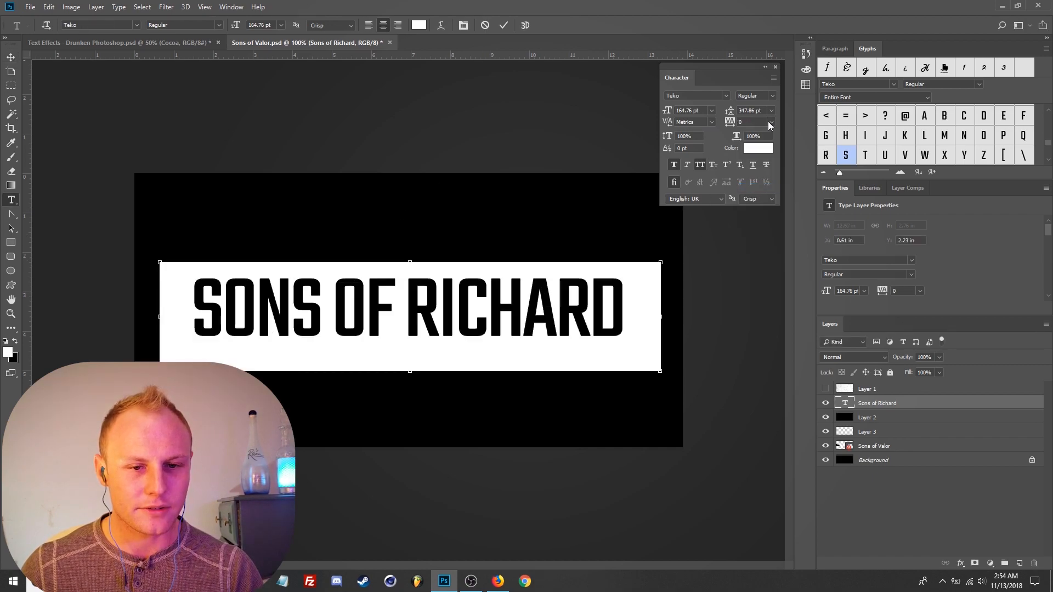
left_click(771, 121)
left_click(760, 187)
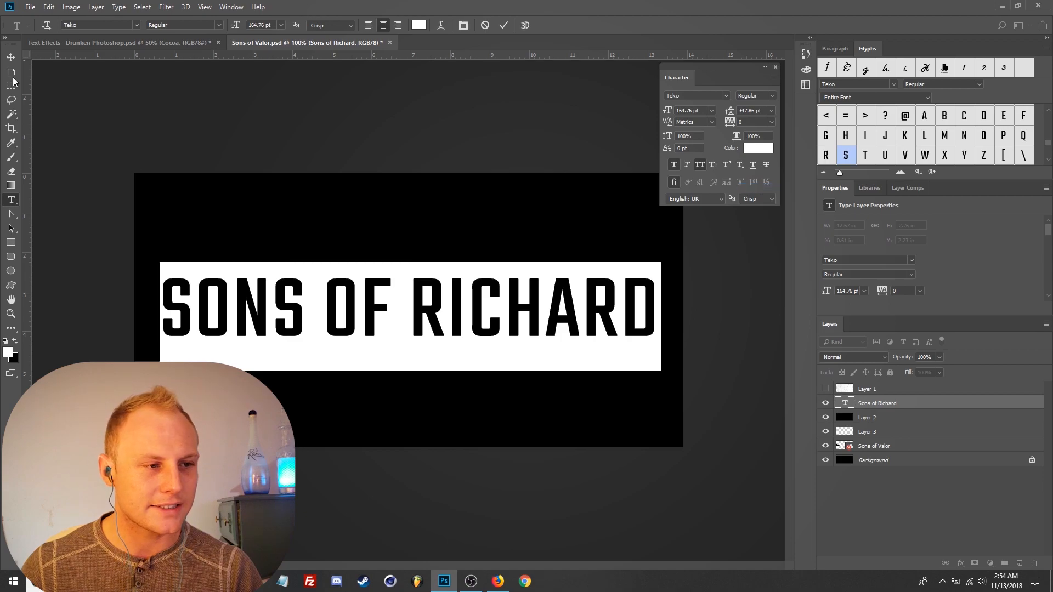
left_click(12, 58)
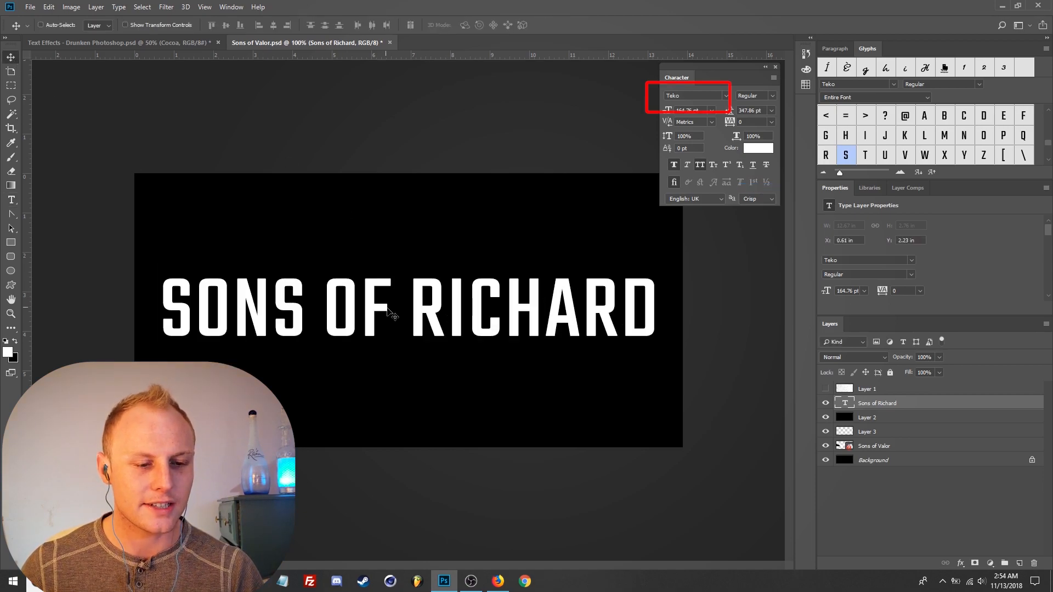
Replace the word RICHARD with DICK in the headline text and commit the edit.
key("t")
left_click_drag(414, 300, 669, 302)
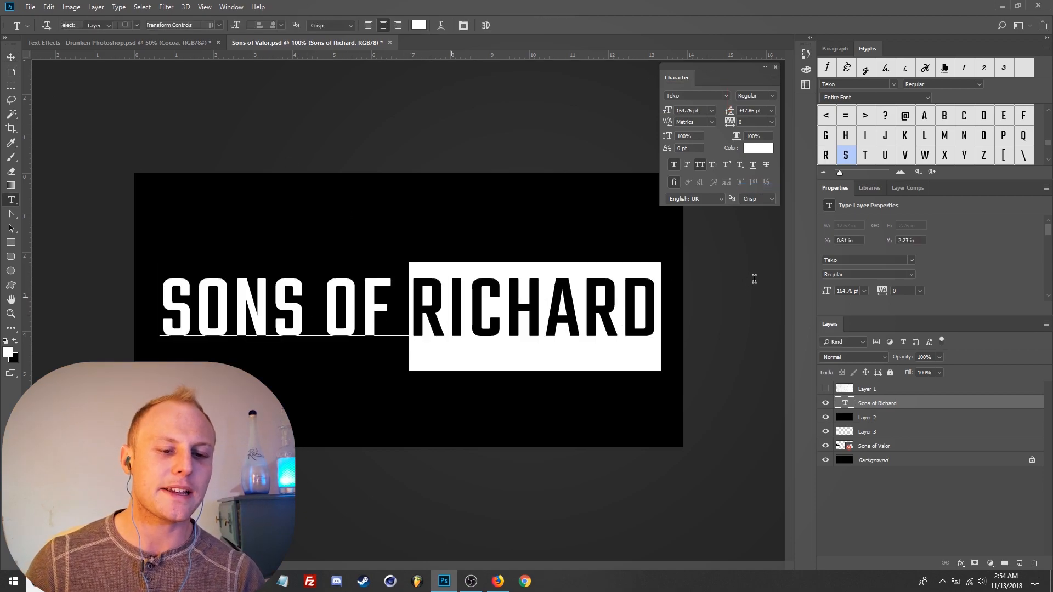
type("DU")
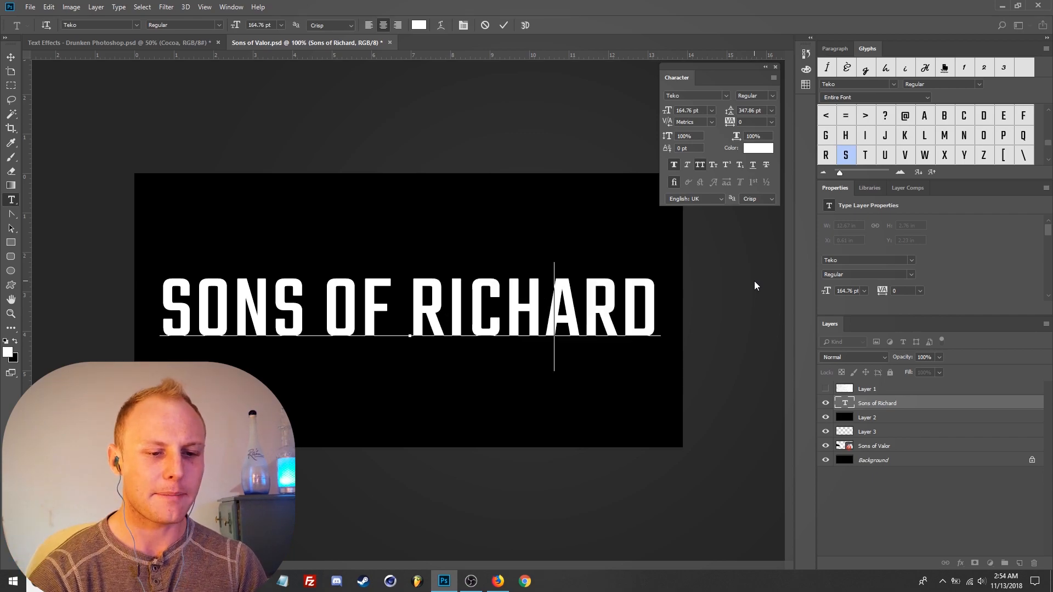
key("BackSpace")
type("ICK")
key("ctrl+Return")
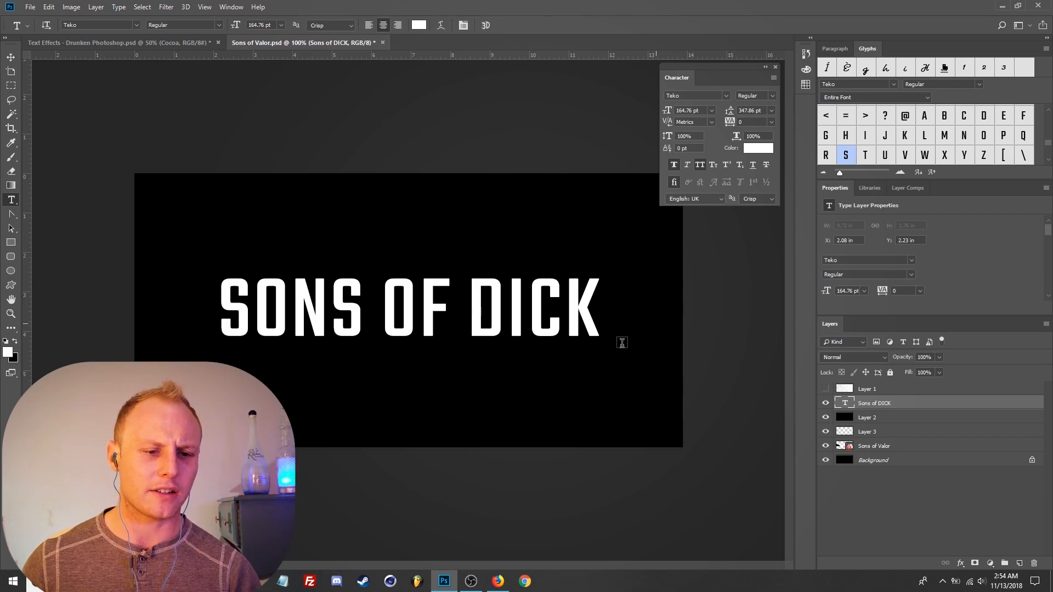
Set the tracking of the entire SONS OF DICK text to -50.
left_click(462, 284)
key("ctrl+a")
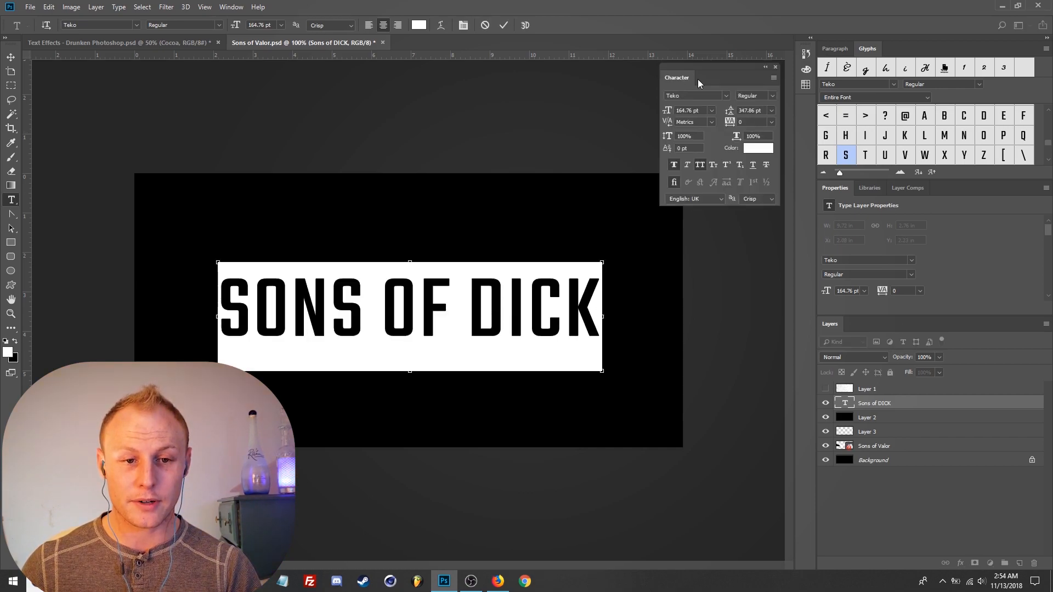
left_click(770, 123)
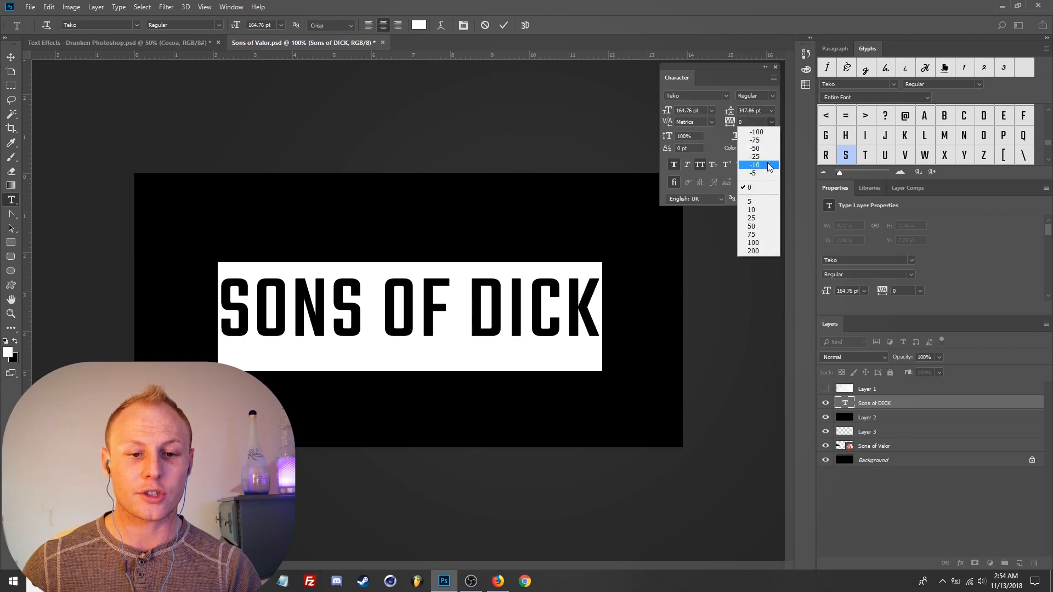
left_click(756, 148)
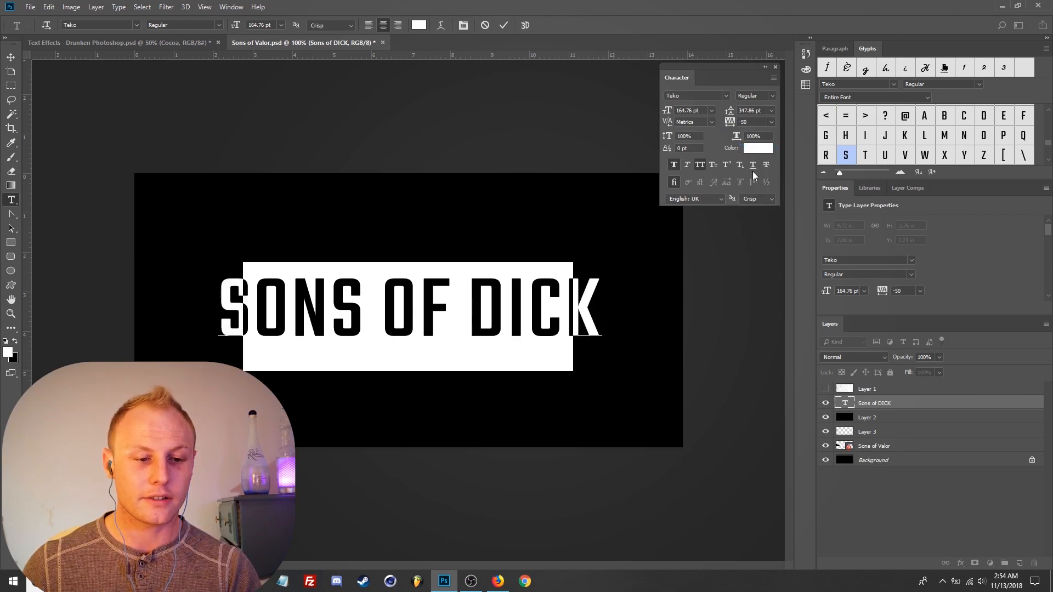
Place the insertion point between different letter pairs in SONS OF DICK to examine the spacing of each pair.
left_click(506, 292)
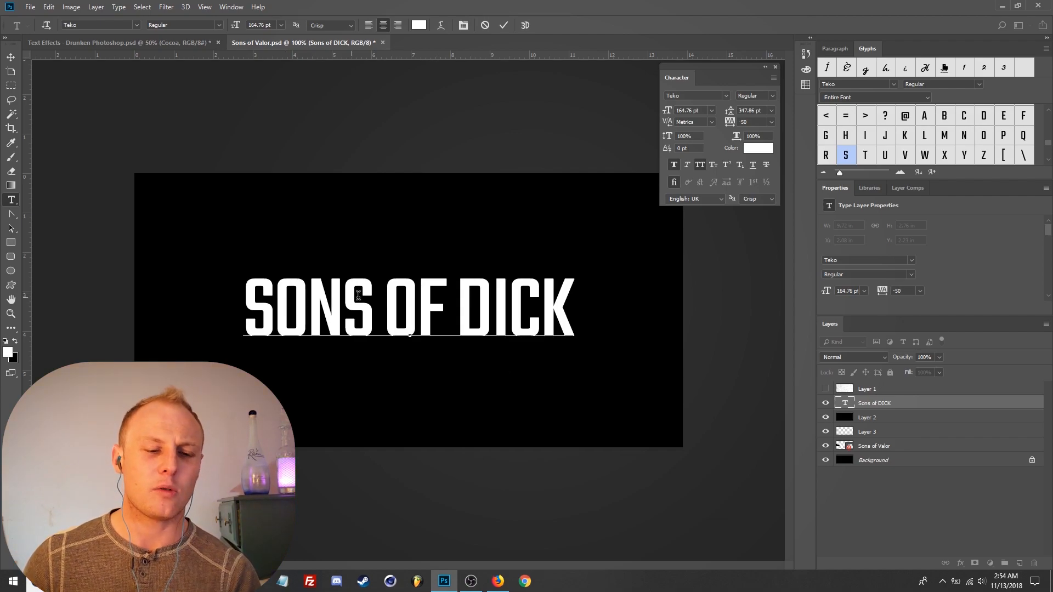
left_click(398, 298)
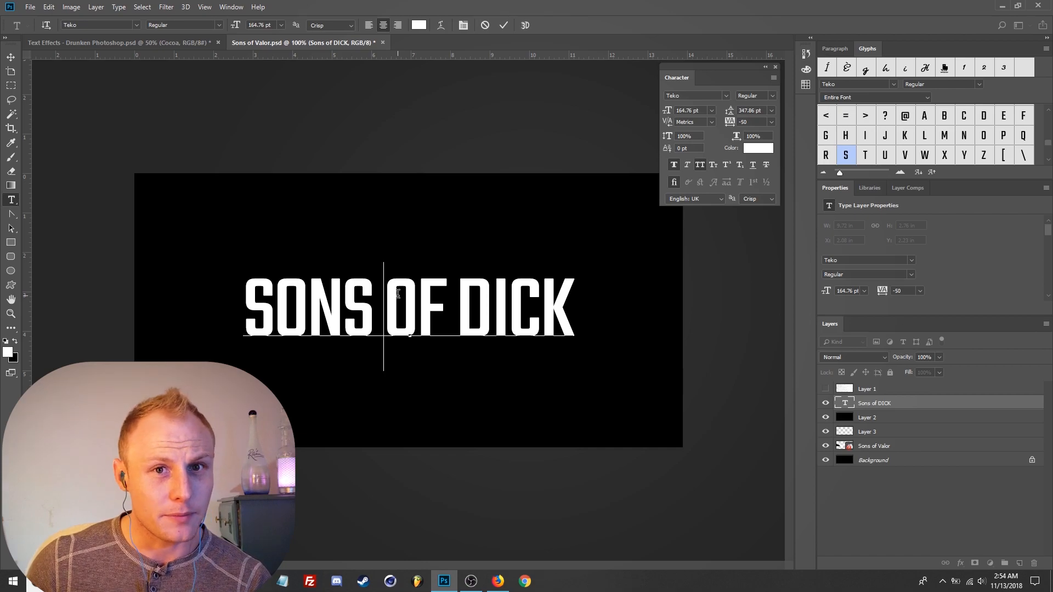
left_click(417, 295)
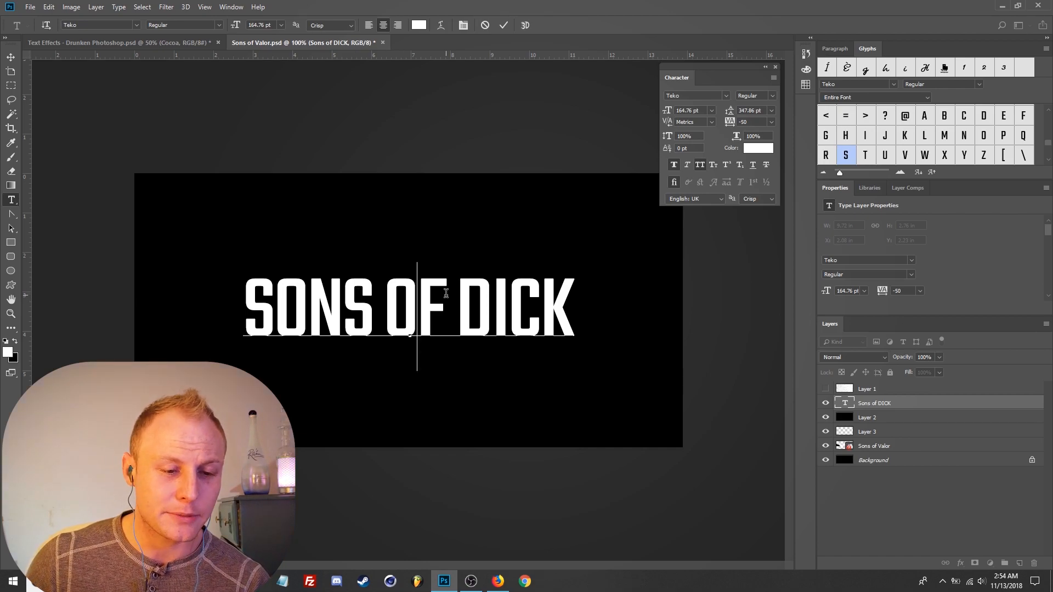
left_click(485, 294)
left_click(309, 302)
left_click(344, 295)
left_click(275, 297)
left_click(343, 293)
left_click(455, 306)
left_click(534, 298)
Append the letters AV to the end of the SONS OF DICK text.
left_click(572, 295)
type("DICK")
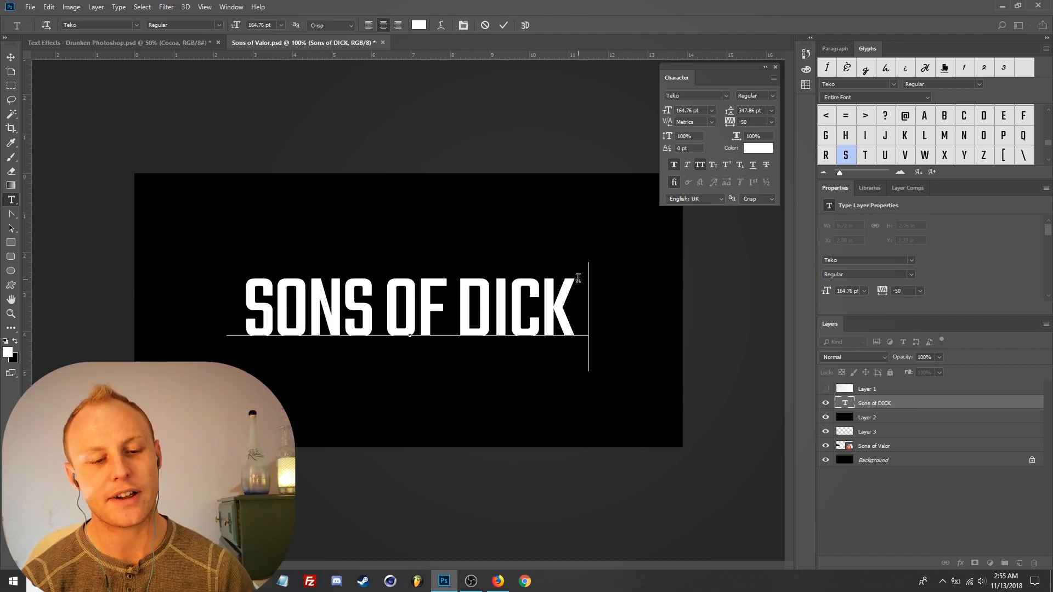
type("AV")
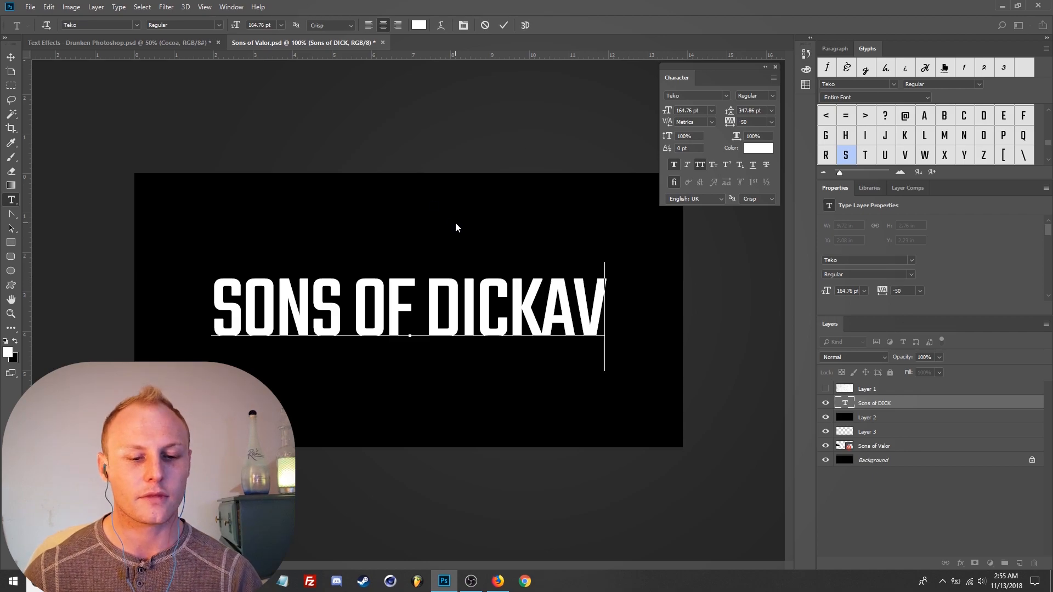
Set the kerning between the final letters A and V to -50.
left_click(577, 299)
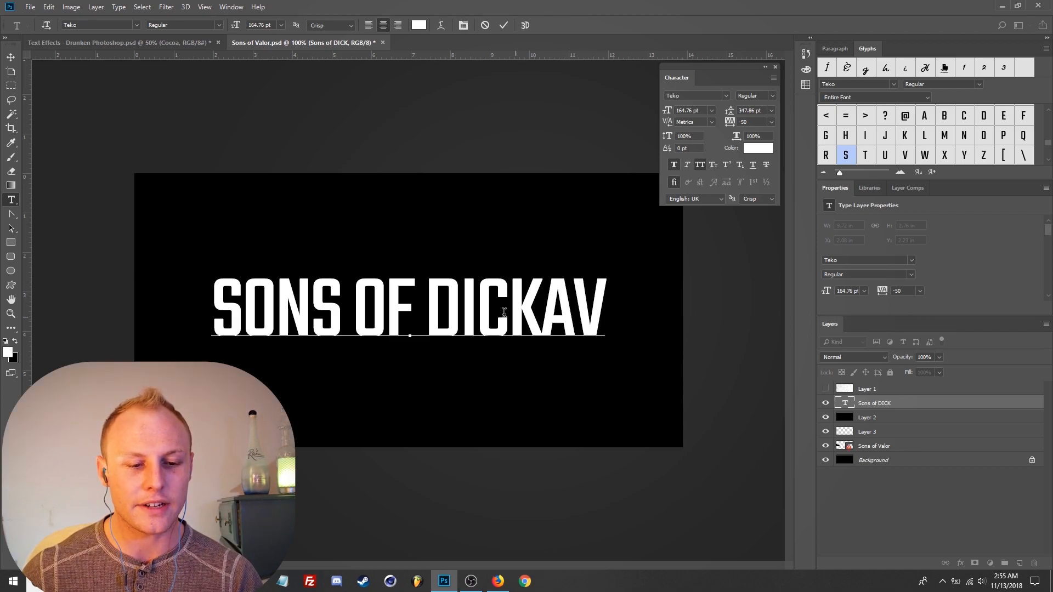
left_click(386, 304)
left_click(574, 301)
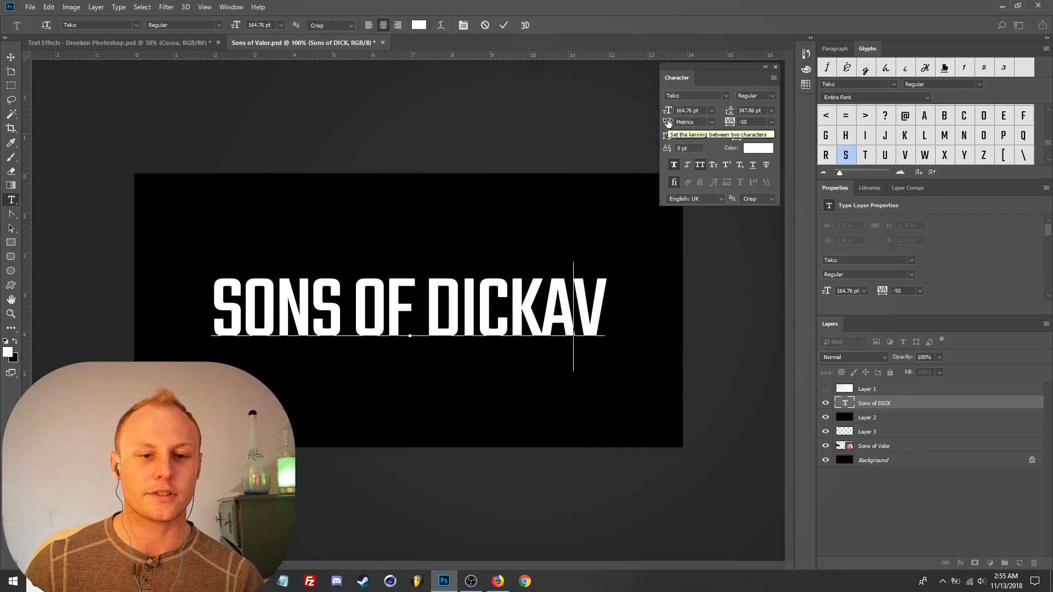
left_click(711, 122)
left_click(707, 170)
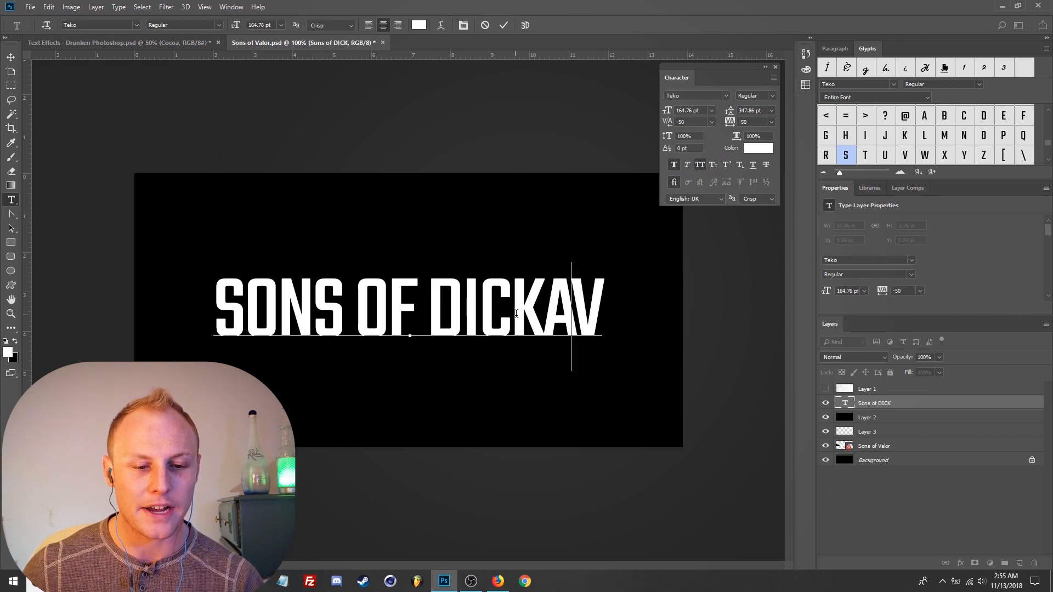
Delete the letters AV from the end of the SONS OF DICK text.
left_click_drag(545, 311, 664, 289)
key("BackSpace")
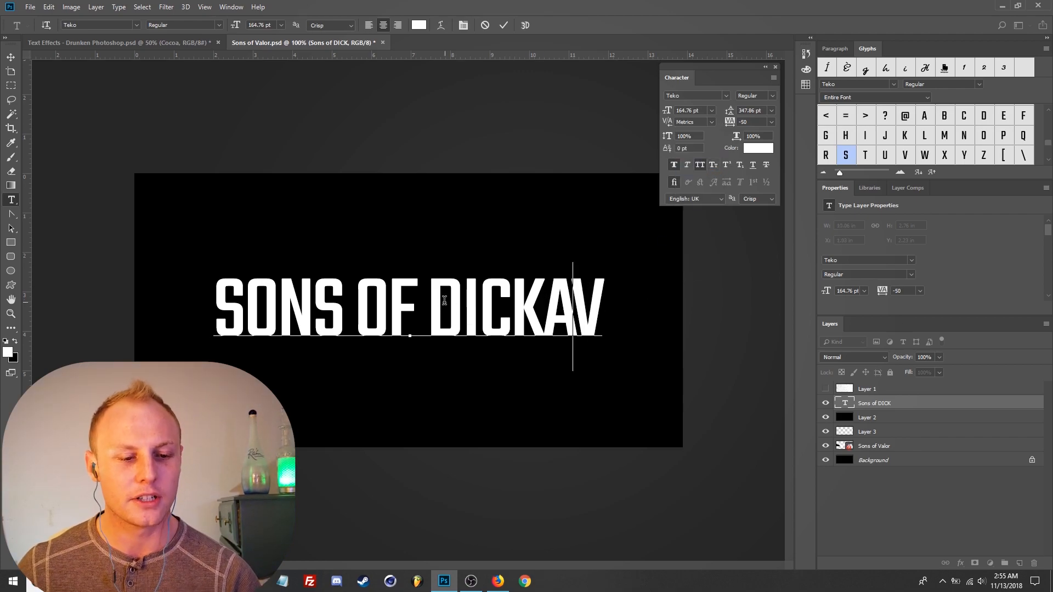
left_click(443, 303)
Set the kerning in SONS to -25 between O and N and to -10 between the first S and O.
left_click(280, 304)
left_click(318, 282)
left_click(712, 121)
left_click(713, 176)
left_click(273, 296)
left_click(712, 122)
left_click(698, 183)
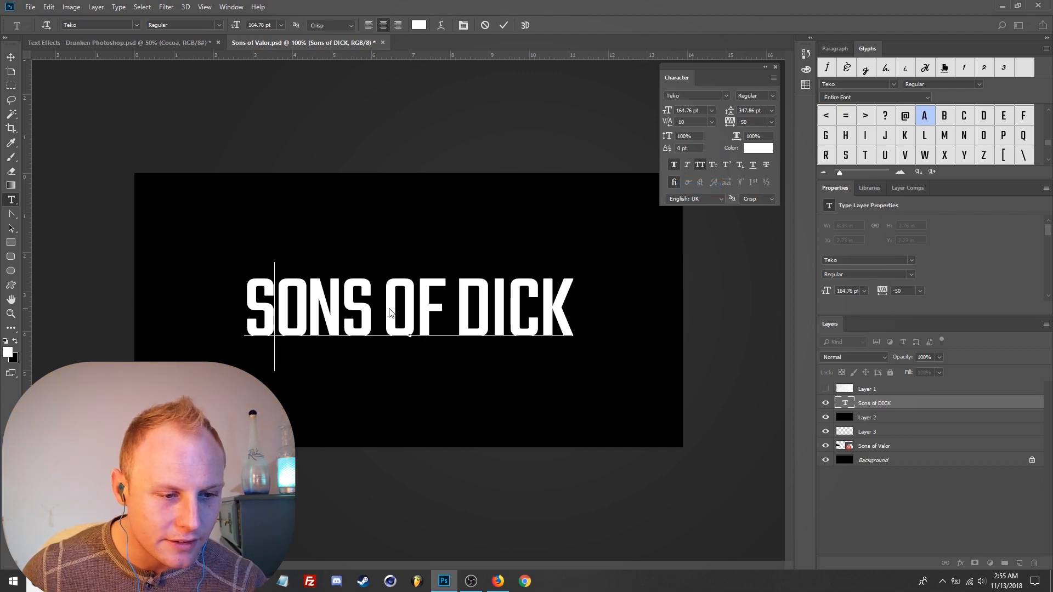
left_click(341, 288)
left_click(711, 122)
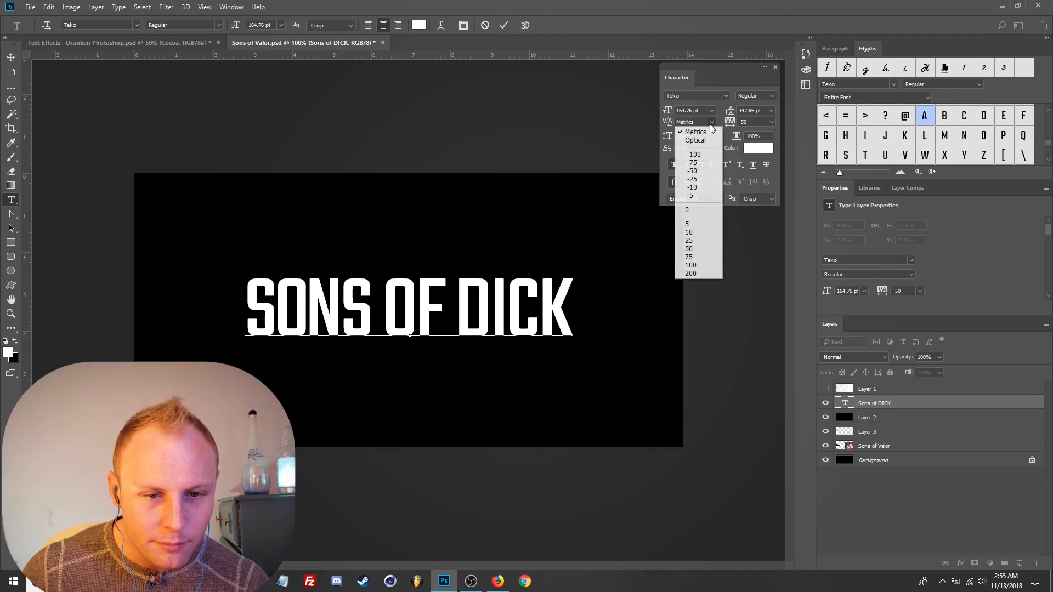
key("Escape")
Set the kerning between the O and F of the word OF to -25.
left_click(414, 299)
left_click(711, 122)
left_click(697, 180)
Set the kerning between the D and I of DICK to -25.
left_click(491, 297)
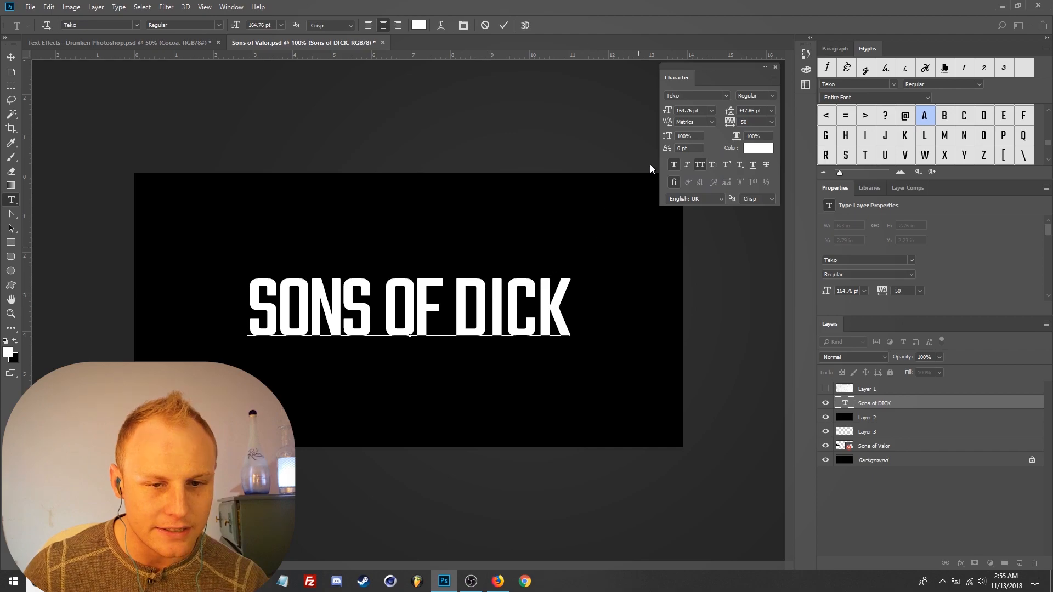
left_click(711, 122)
left_click(698, 170)
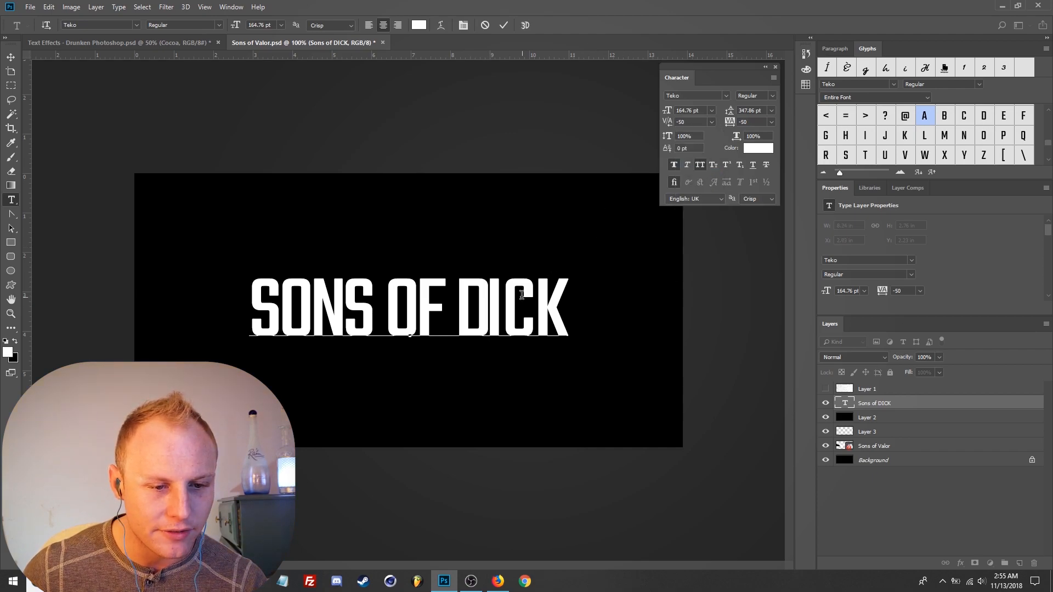
left_click(501, 296)
left_click(486, 296)
left_click(712, 122)
left_click(692, 171)
Set the kerning in DICK to -25 between I and C and to -10 between C and K.
left_click(504, 281)
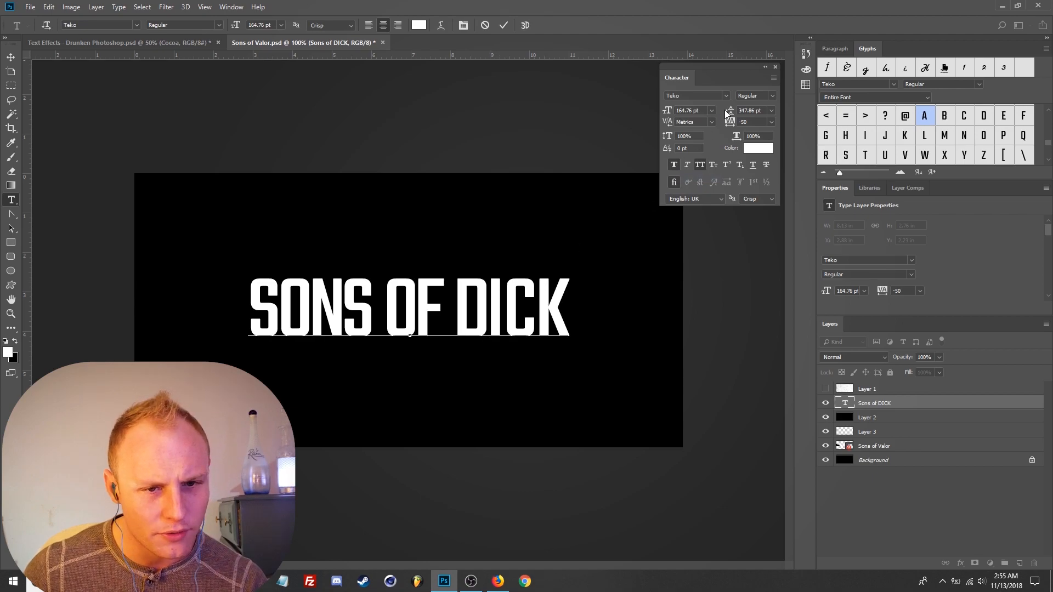
left_click(712, 122)
left_click(692, 176)
left_click(536, 285)
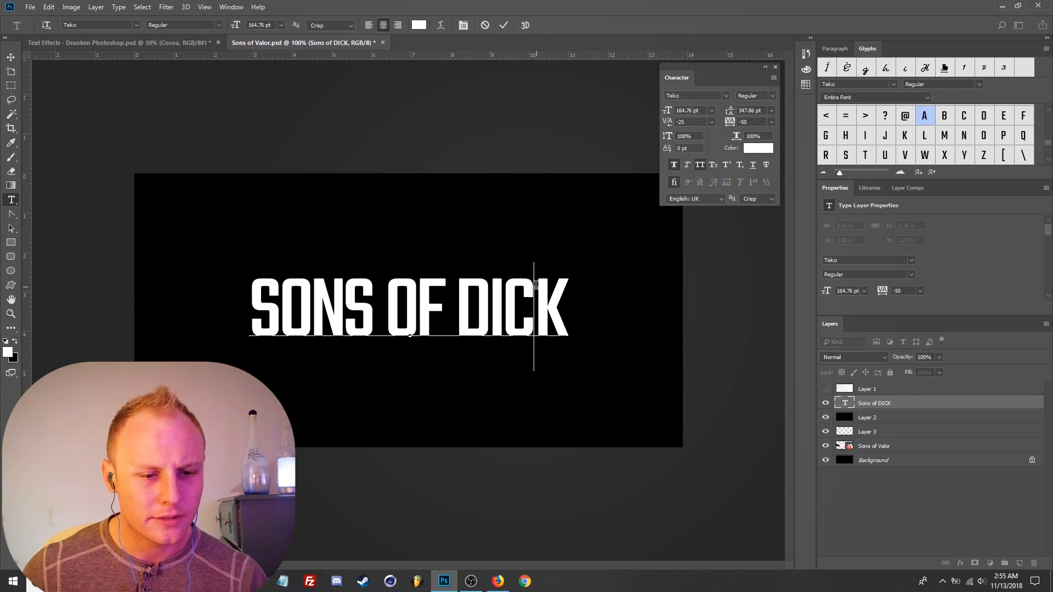
left_click(712, 122)
left_click(675, 188)
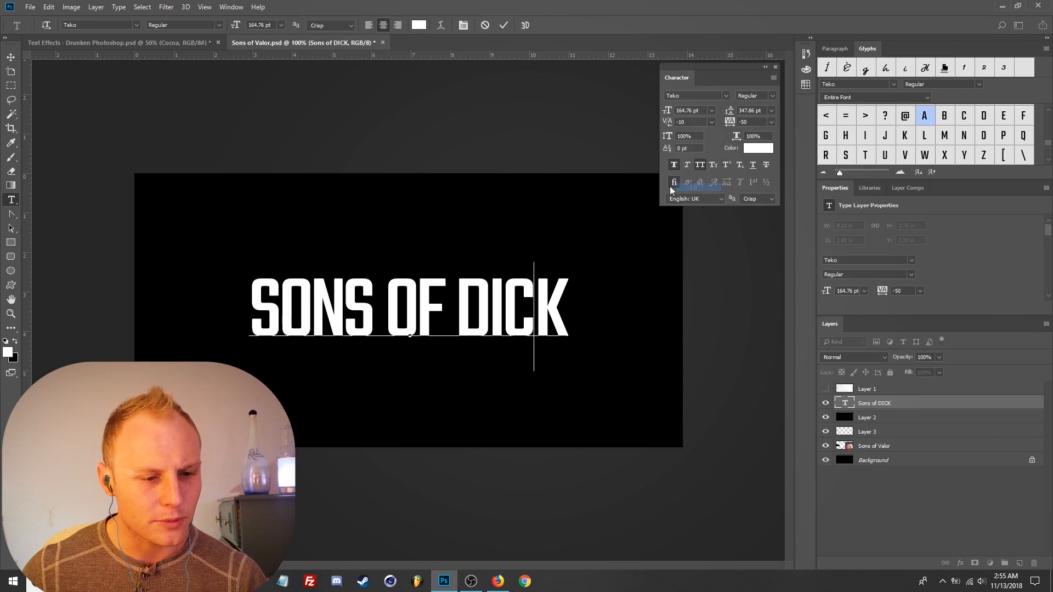
Nudge the SONS OF DICK text slightly down and left, and toggle the covering layers to compare it with the Sons of Valor logo.
left_click(10, 57)
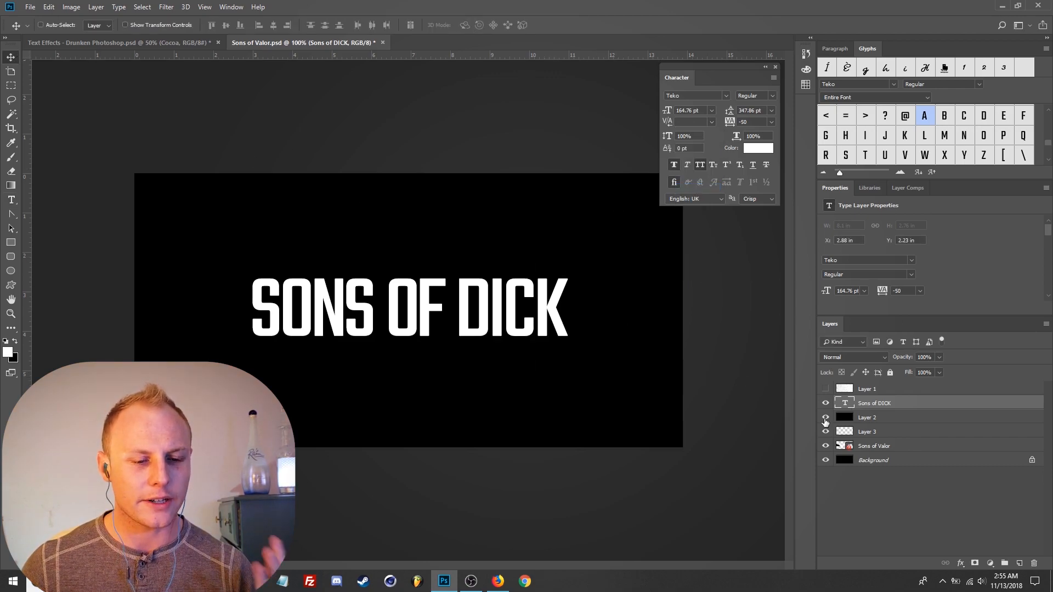
left_click_drag(520, 312, 517, 317)
mouse_move(826, 426)
left_mouse_down()
mouse_move(826, 406)
mouse_move(826, 431)
left_mouse_up()
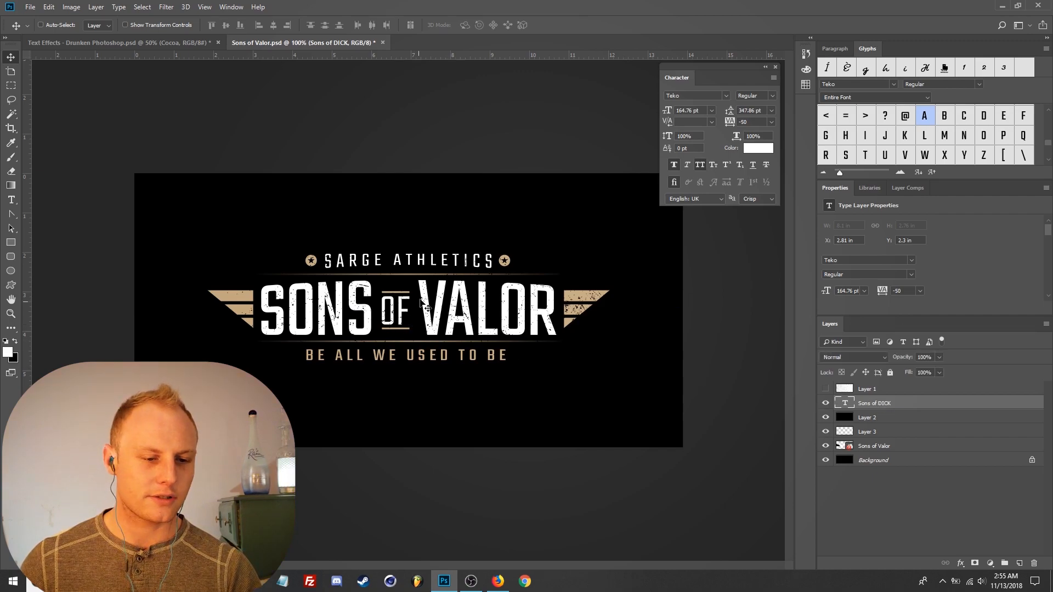
Duplicate the SONS OF DICK text directly below the original and replace the copy's wording with OF.
left_click_drag(470, 307, 470, 377)
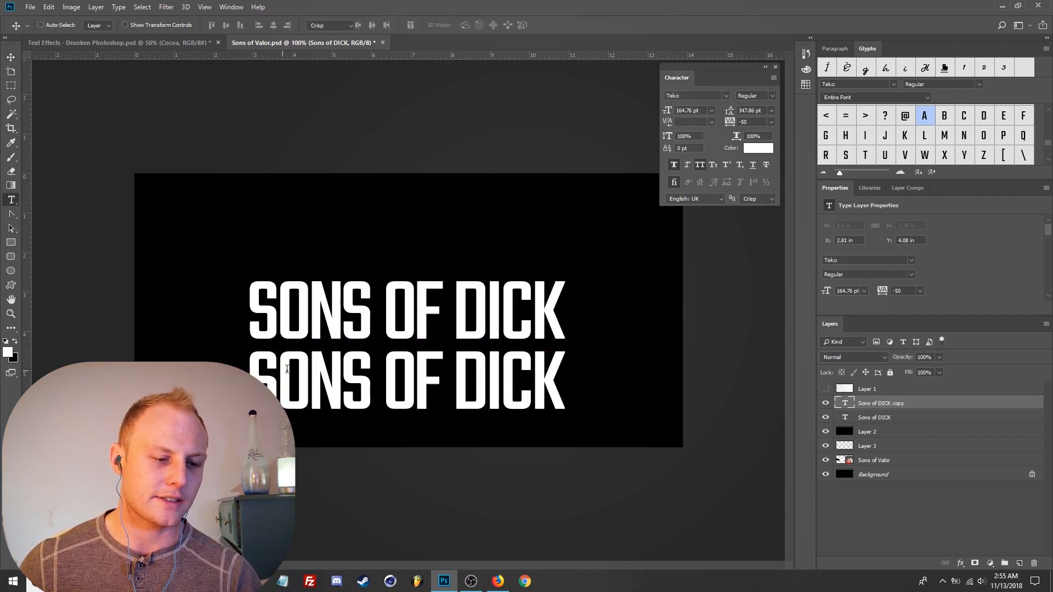
key("t")
left_click(387, 377)
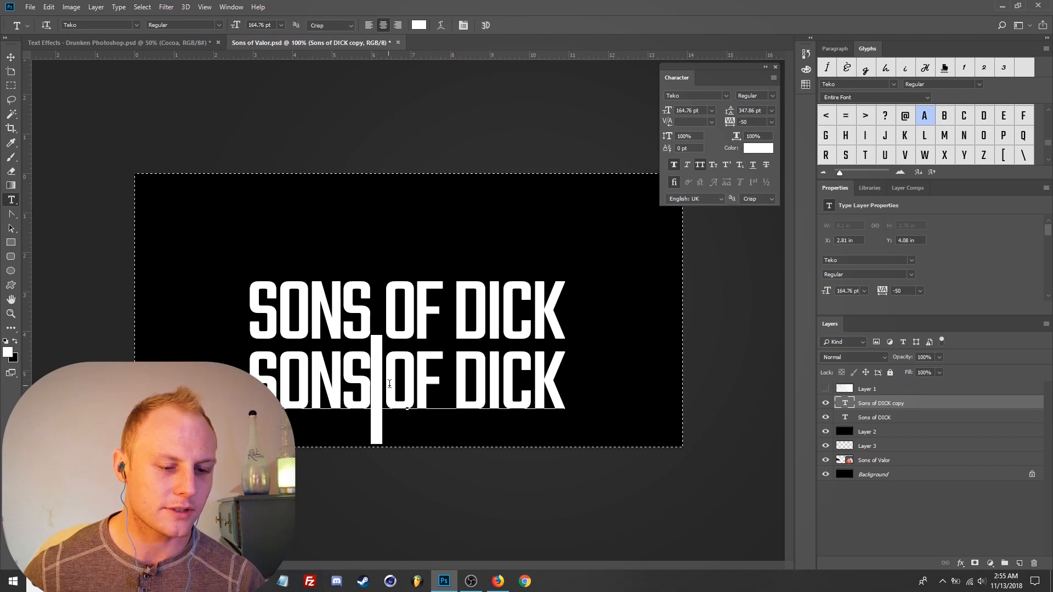
key("ctrl+a")
type("OF")
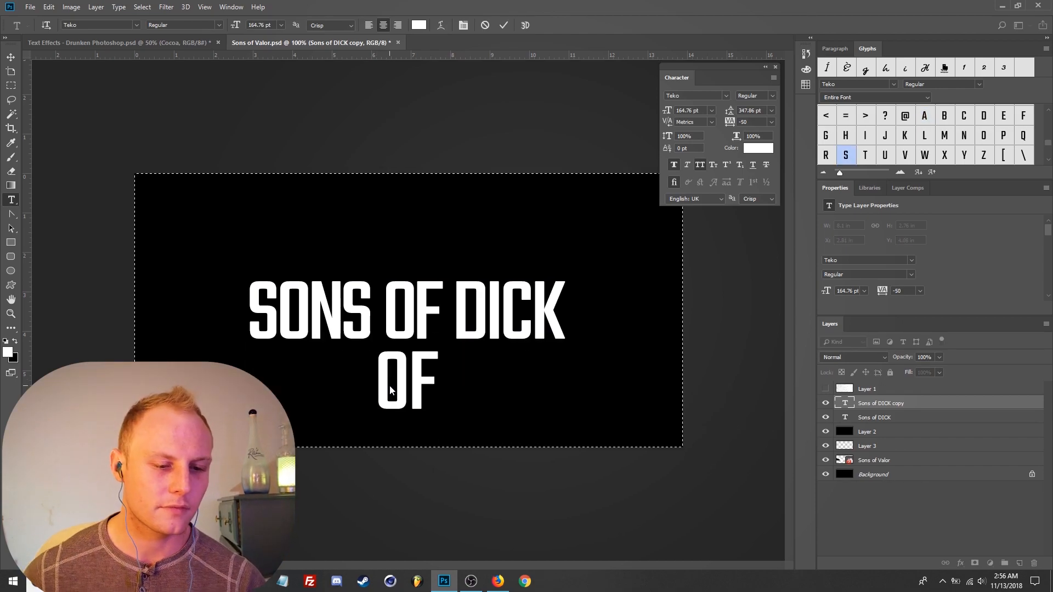
key("ctrl+Return")
Duplicate the separate OF text to its right and replace the copy's wording with DICK.
key("v")
left_click_drag(427, 389, 524, 389)
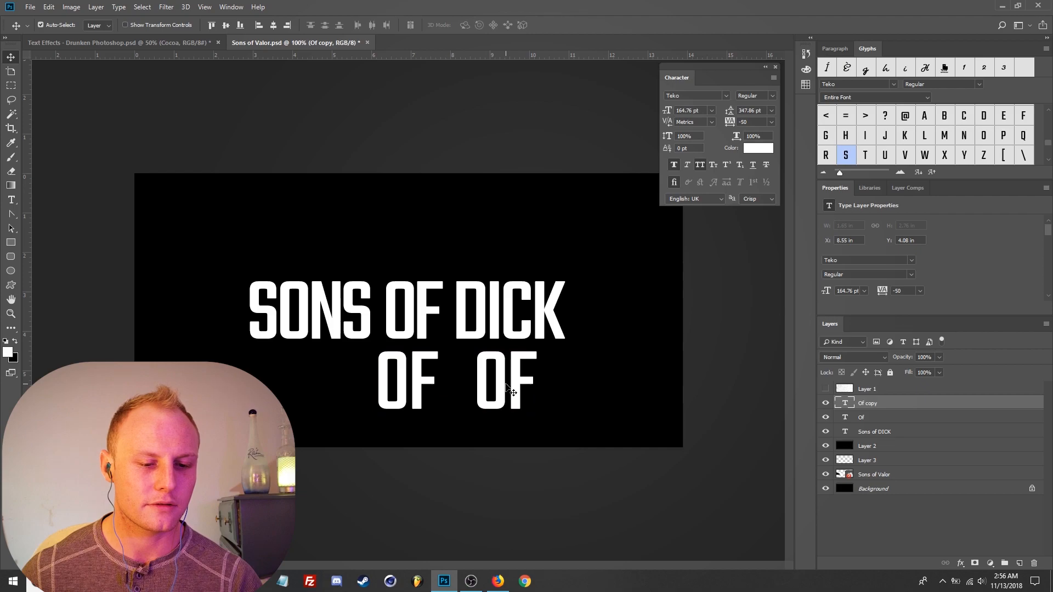
key("t")
double_click(477, 374)
key("Right")
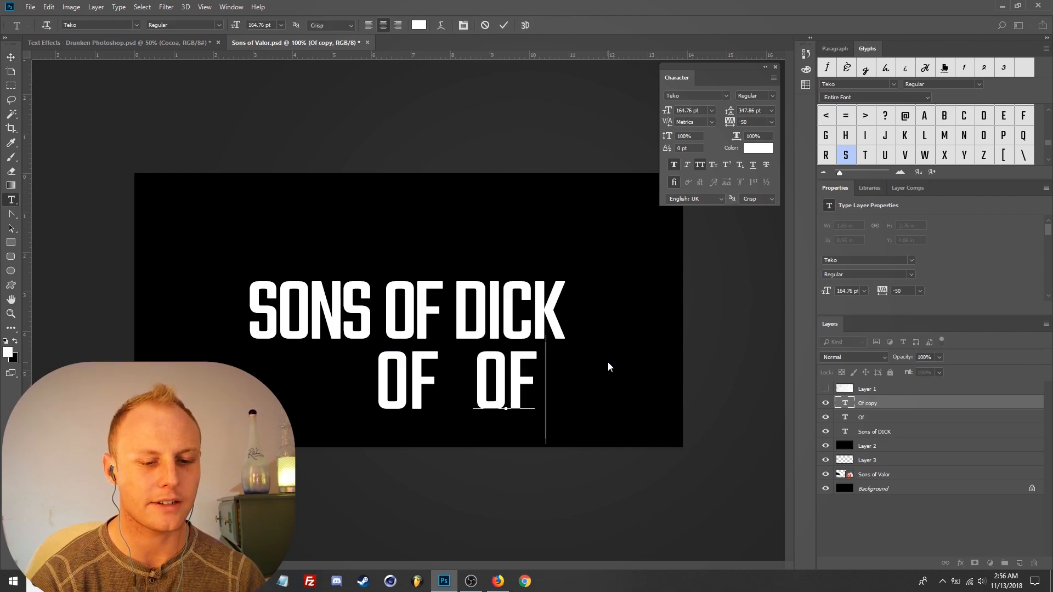
key("ctrl+a")
type("DICK")
key("ctrl+Return")
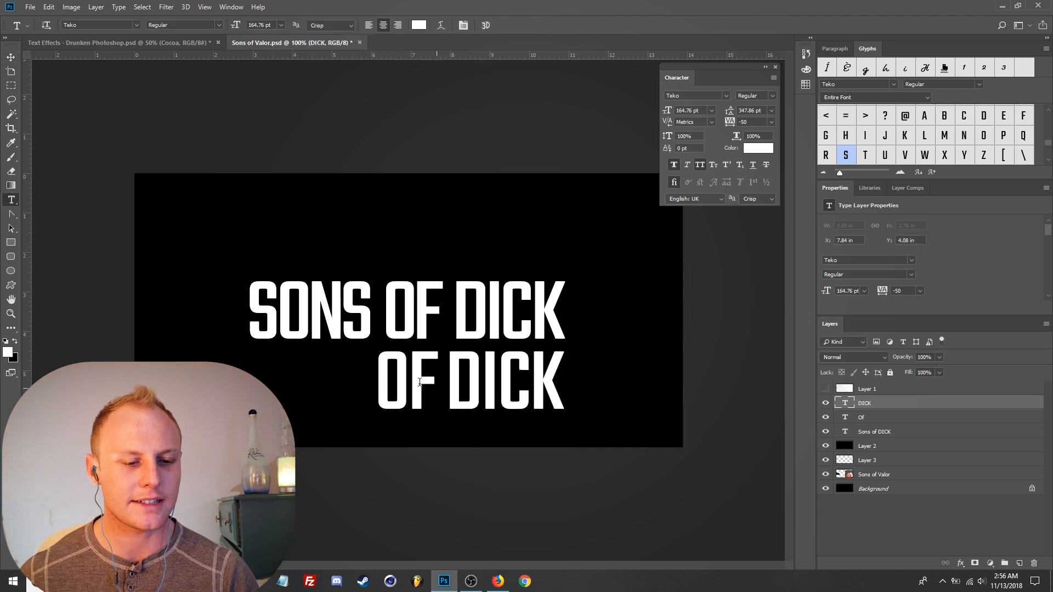
Delete the separate OF and DICK text layers.
left_click(971, 416, "shift")
left_click_drag(971, 415, 1033, 563)
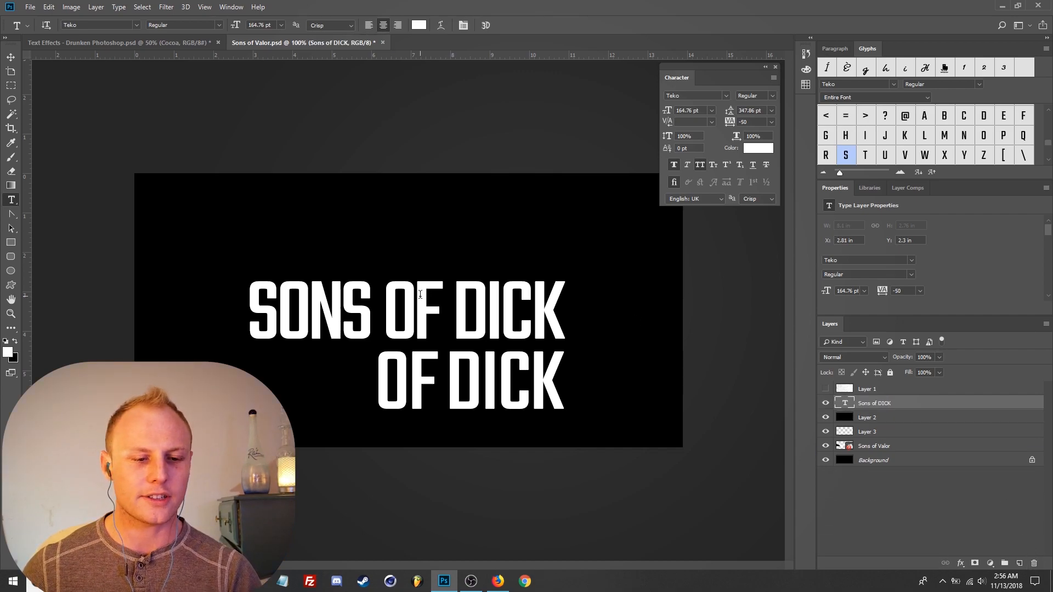
Set the font size of the word OF in the SONS OF DICK headline to 80 pt.
left_click_drag(441, 295, 385, 294)
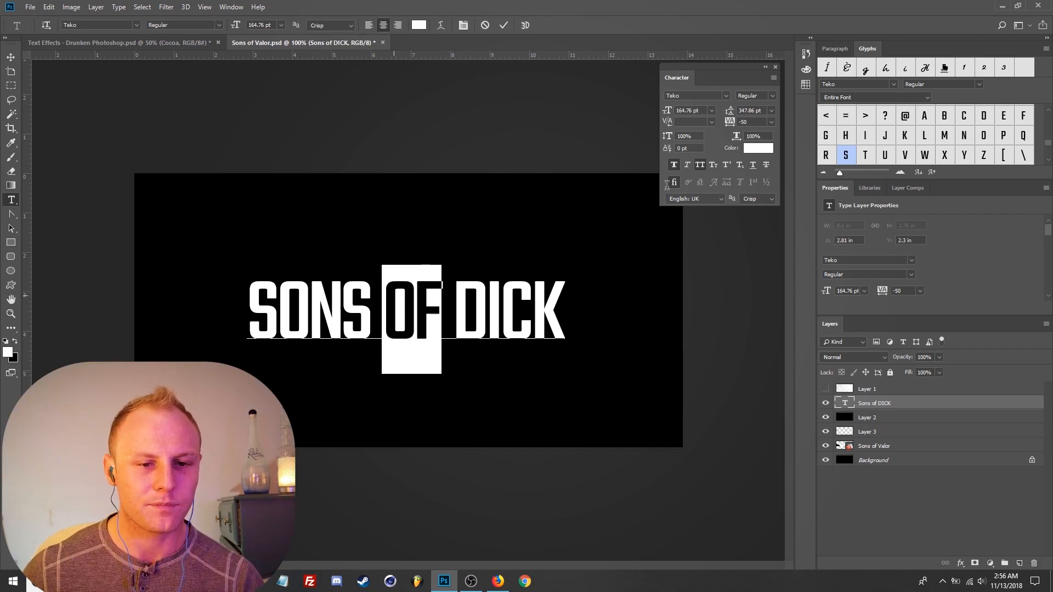
double_click(685, 110)
type("80")
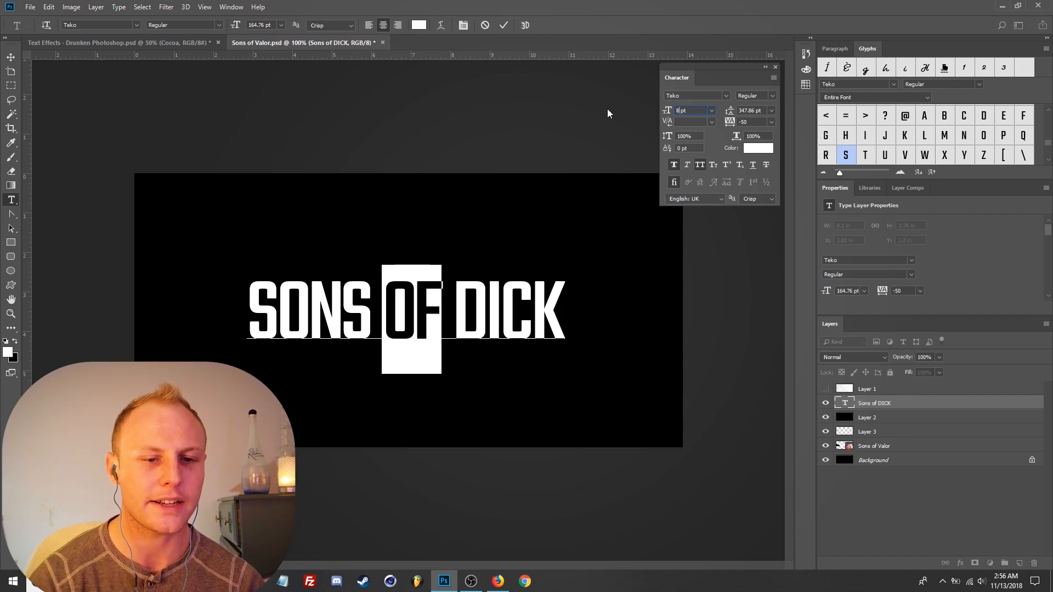
key("Return")
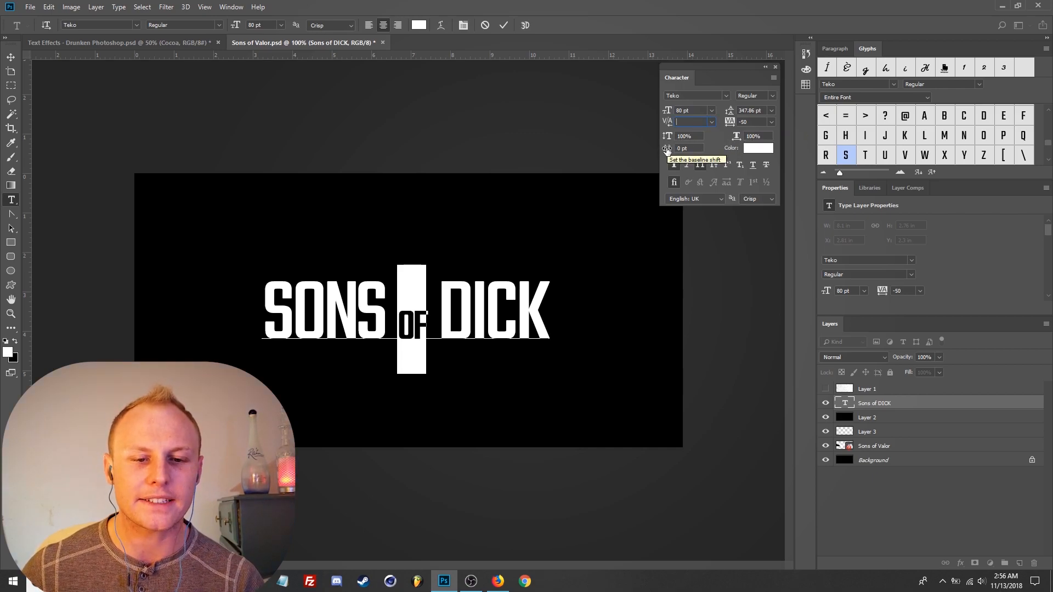
Raise the small word OF with a baseline shift of 23 pt and commit the text edit.
key("Up")
key("Up")
key("Up")
key("Up")
key("Up")
key("Up")
key("Up")
key("Up")
key("Up")
key("Up")
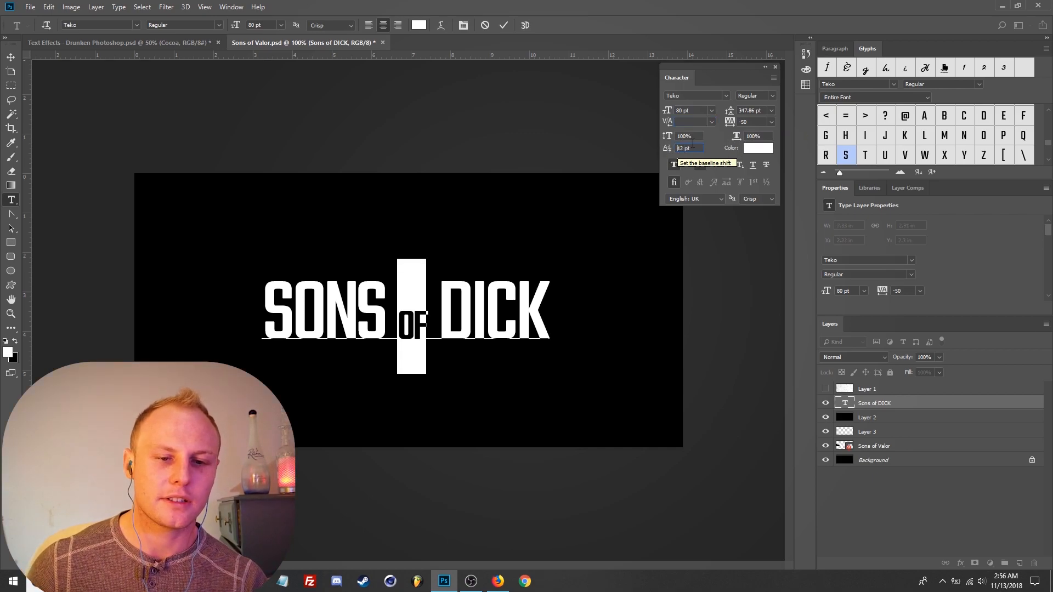
key("Up")
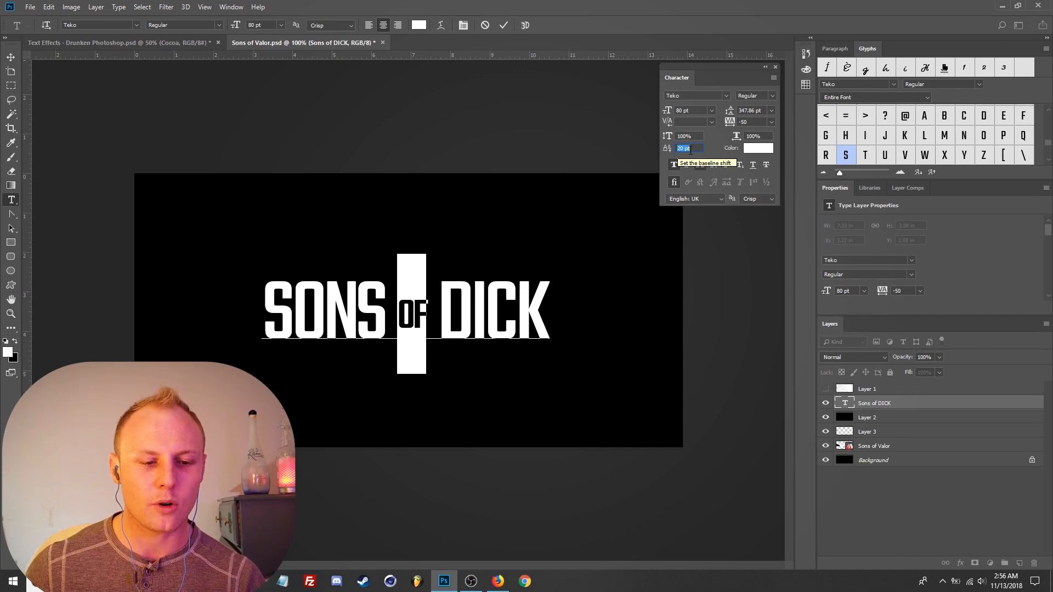
key("Up")
key("Up")
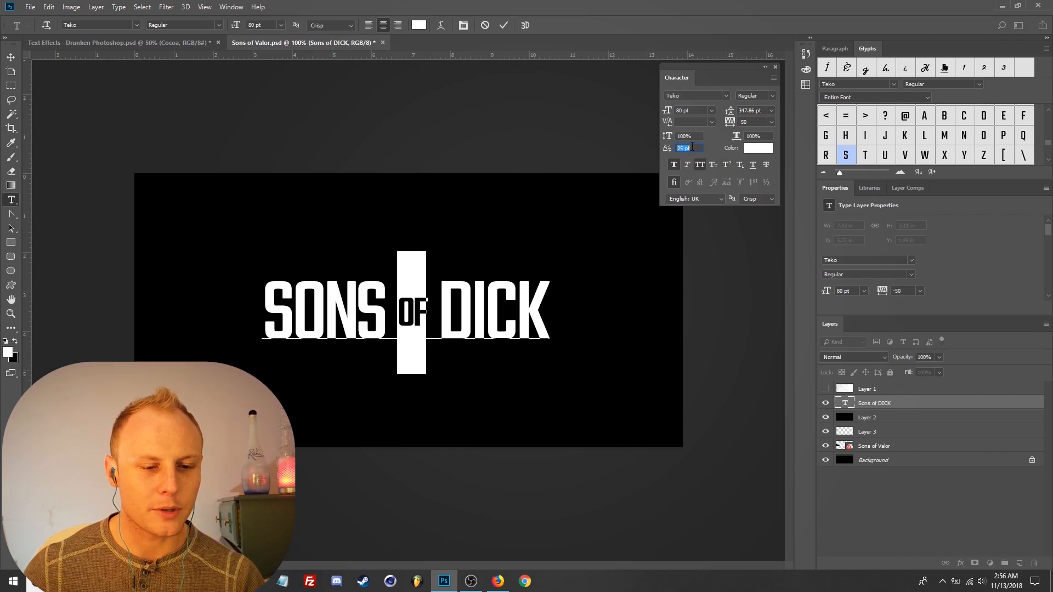
key("Down")
key("Down")
key("Down")
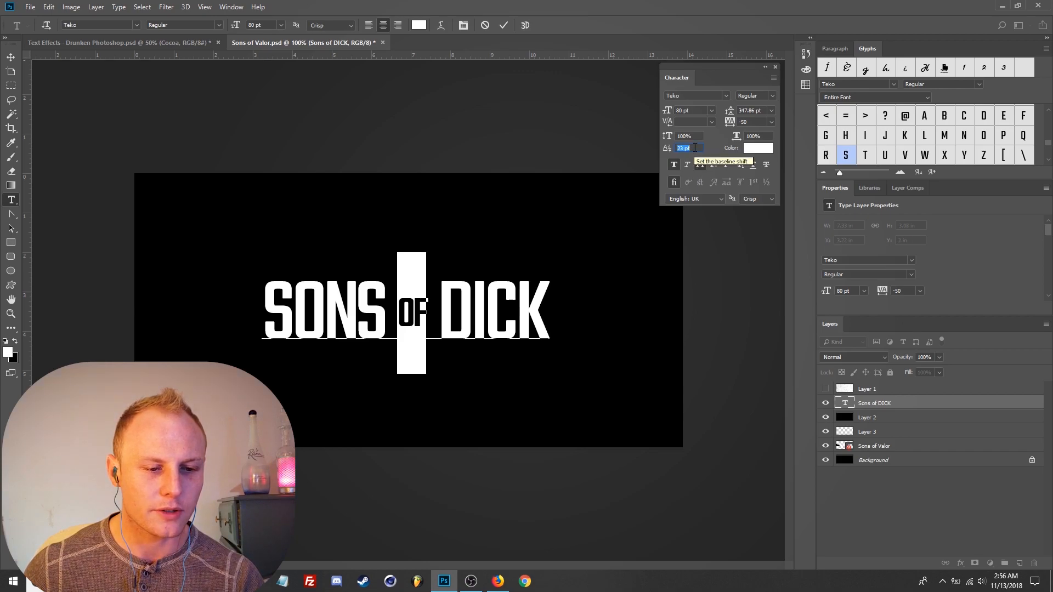
key("Right")
left_click(477, 301)
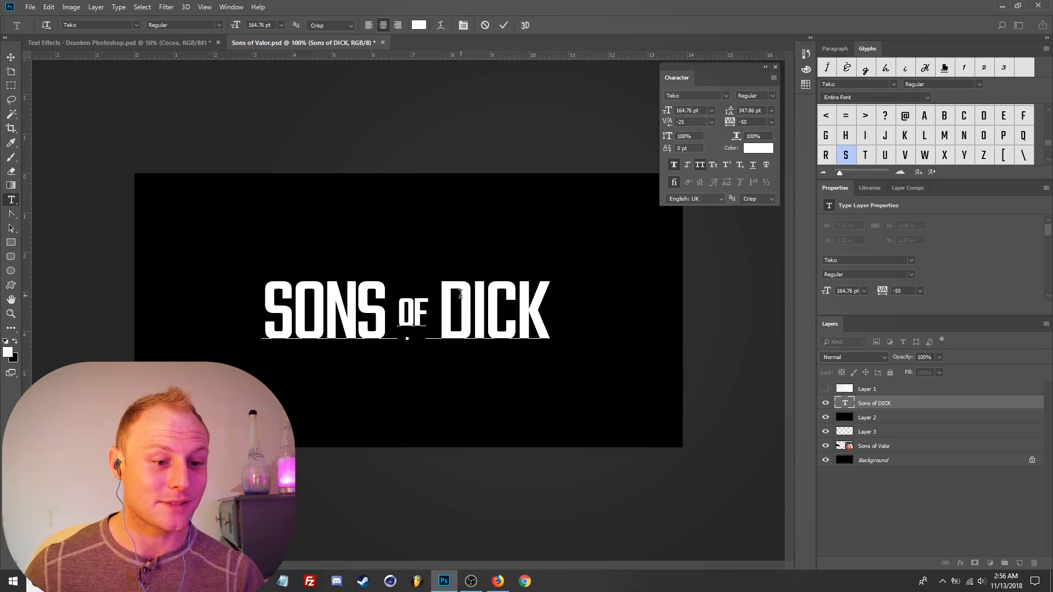
key("ctrl+Return")
Duplicate the SONS OF DICK headline above the original and replace the copy's wording with DRUNKEN PHOTOSHOP.
key("v")
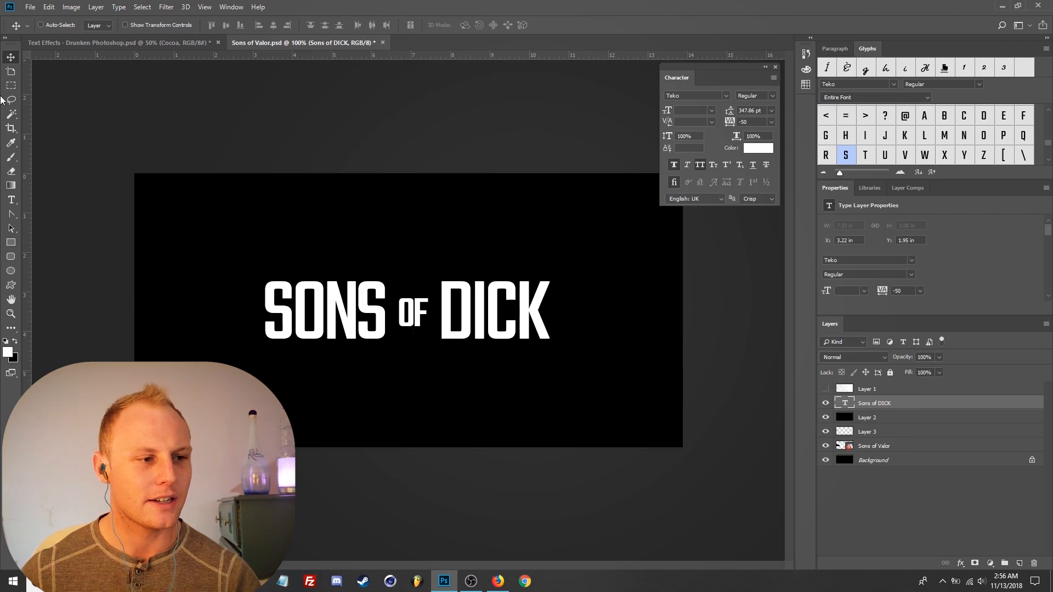
left_click_drag(513, 335, 511, 257)
double_click(488, 252)
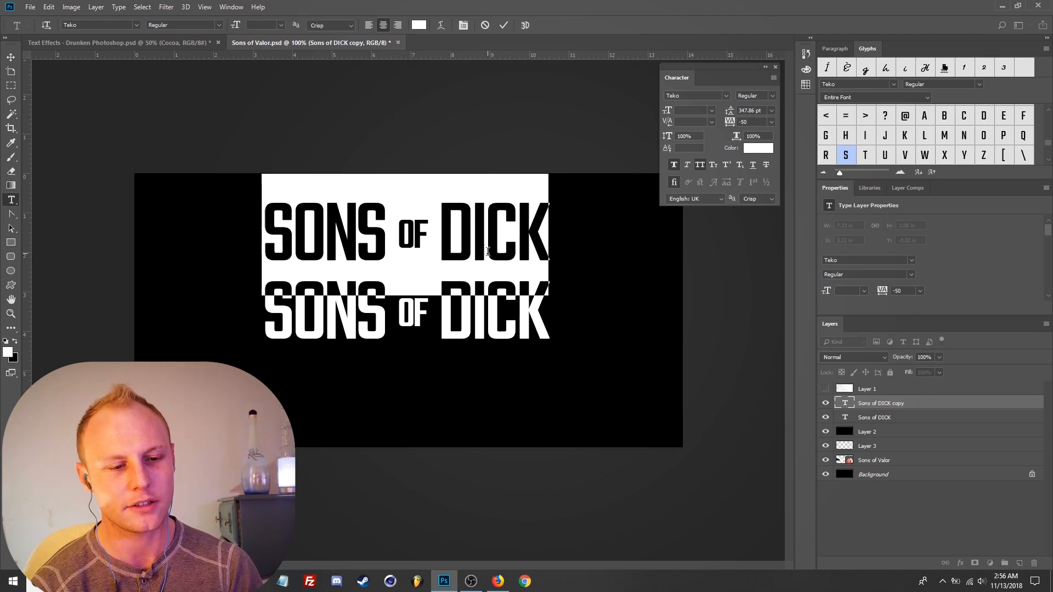
type("DRUNKEN PHOTOSHOP")
key("ctrl+Return")
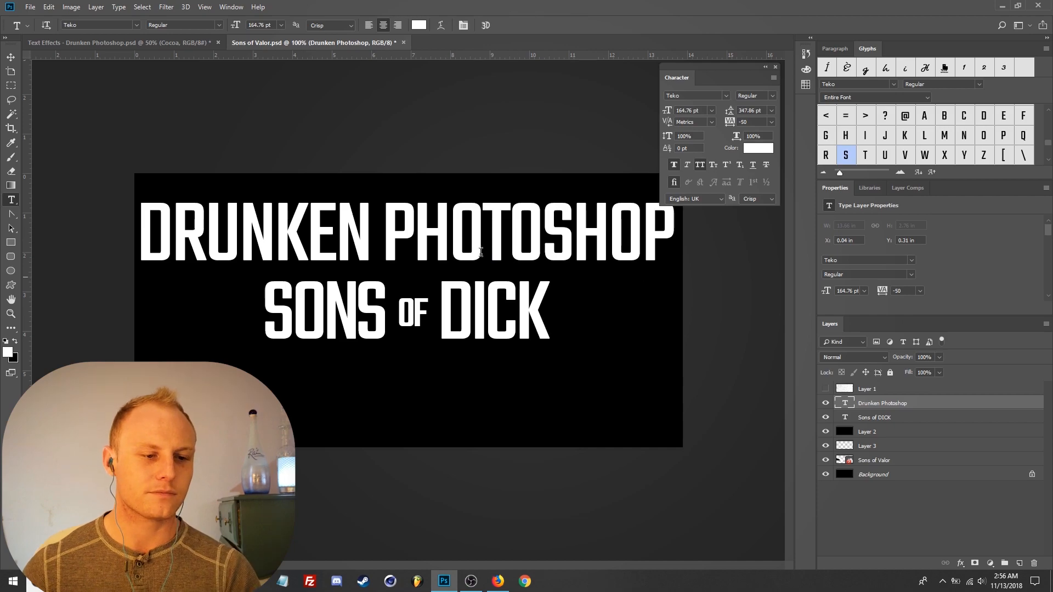
Scale the DRUNKEN PHOTOSHOP text down about its centre with Free Transform to about 45.5 pt.
key("v")
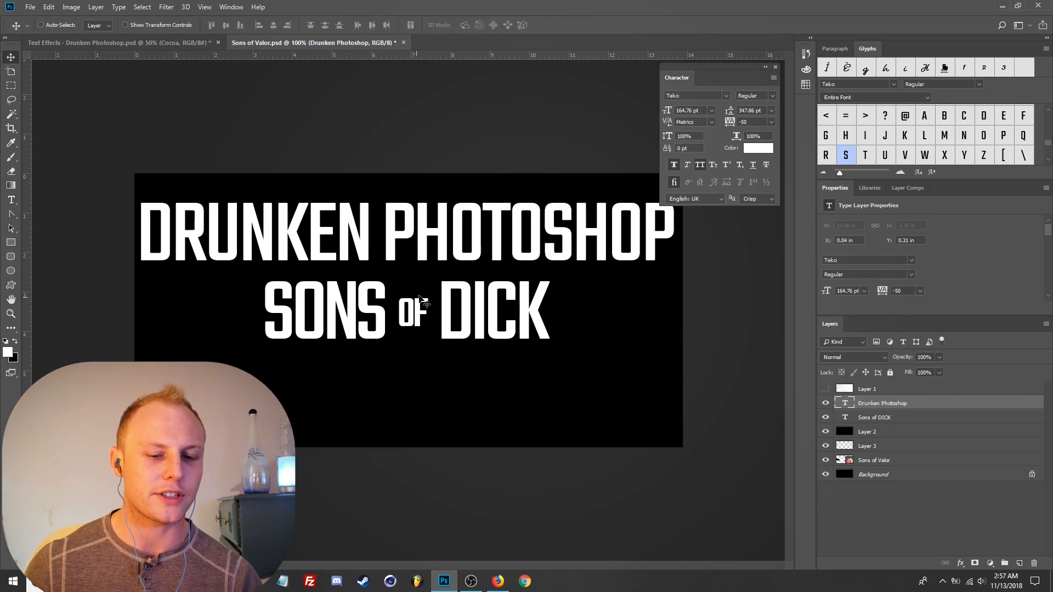
key("ctrl+t")
left_click_drag(133, 186, 355, 193)
key("Return")
key("ctrl+t")
left_click_drag(349, 228, 257, 181)
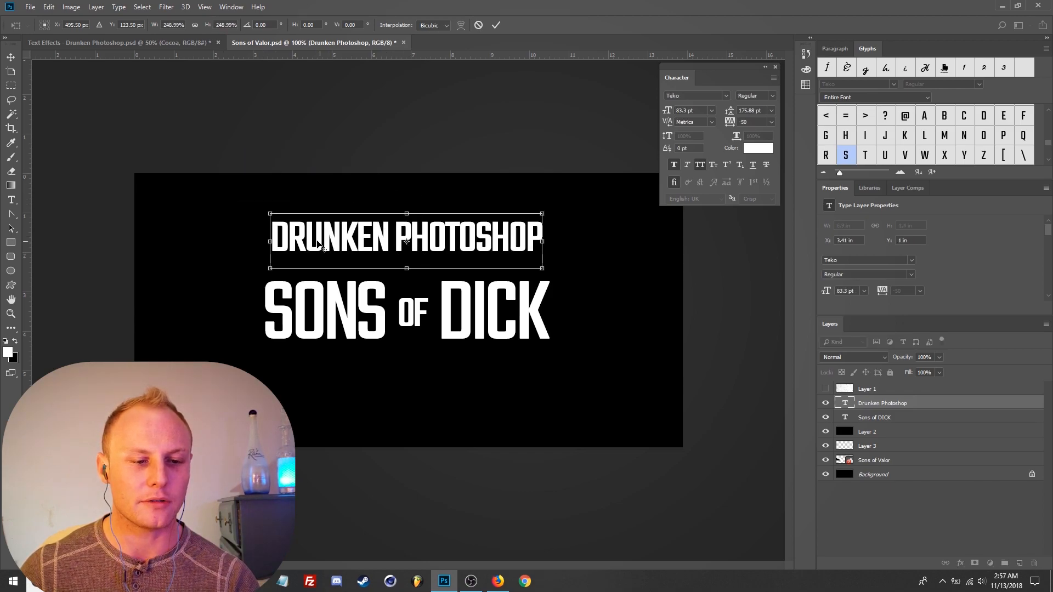
key("Return")
key("ctrl+t")
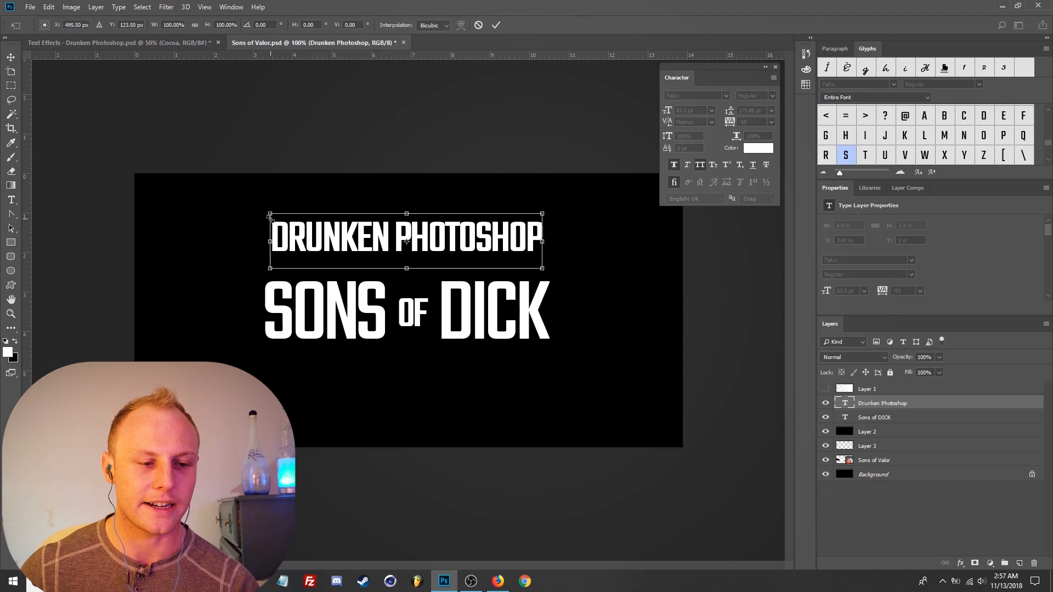
left_click_drag(271, 211, 259, 188)
key("Return")
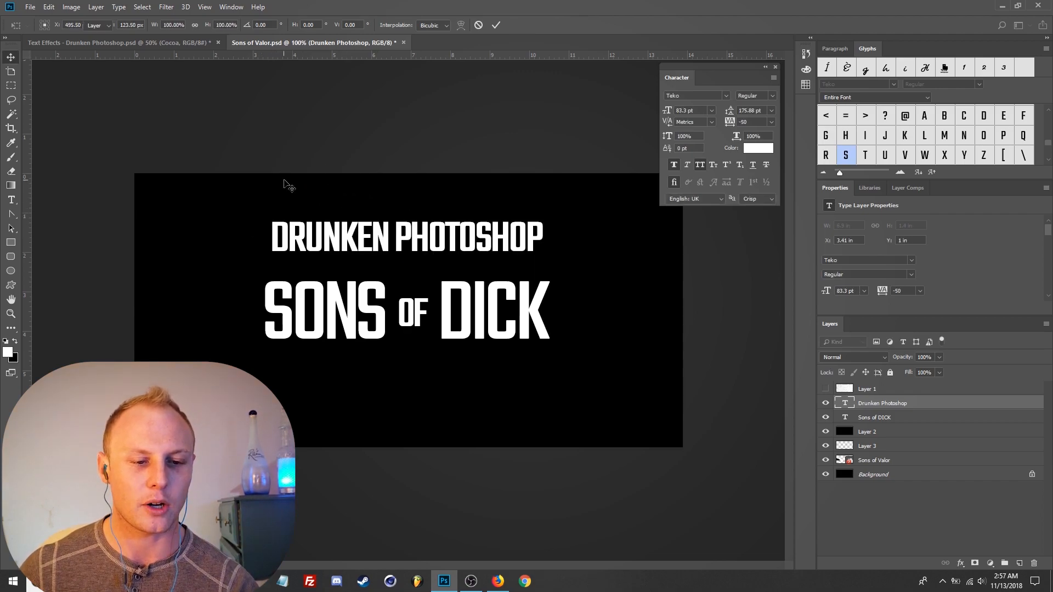
key("ctrl+t")
left_click_drag(266, 210, 331, 212)
key("Return")
Change the font style of the DRUNKEN PHOTOSHOP text to Teko Light.
key("t")
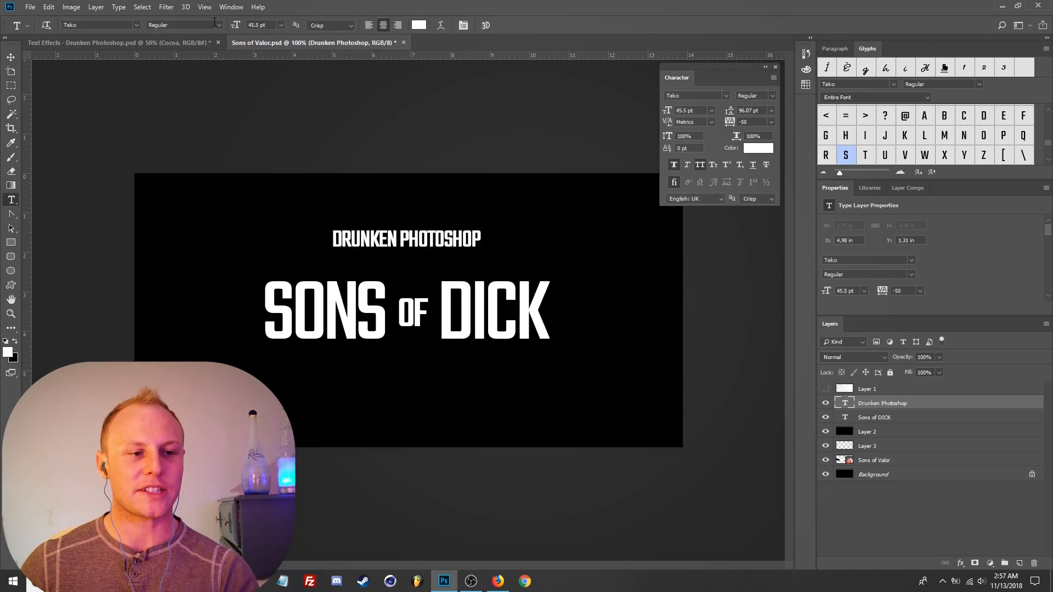
left_click(219, 25)
left_click(207, 35)
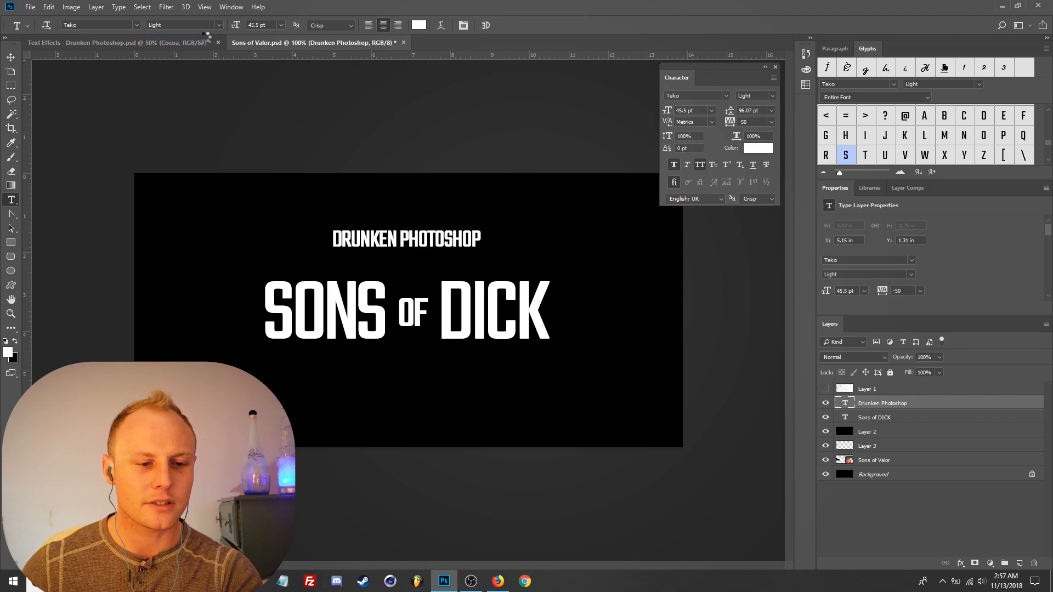
left_click(10, 57)
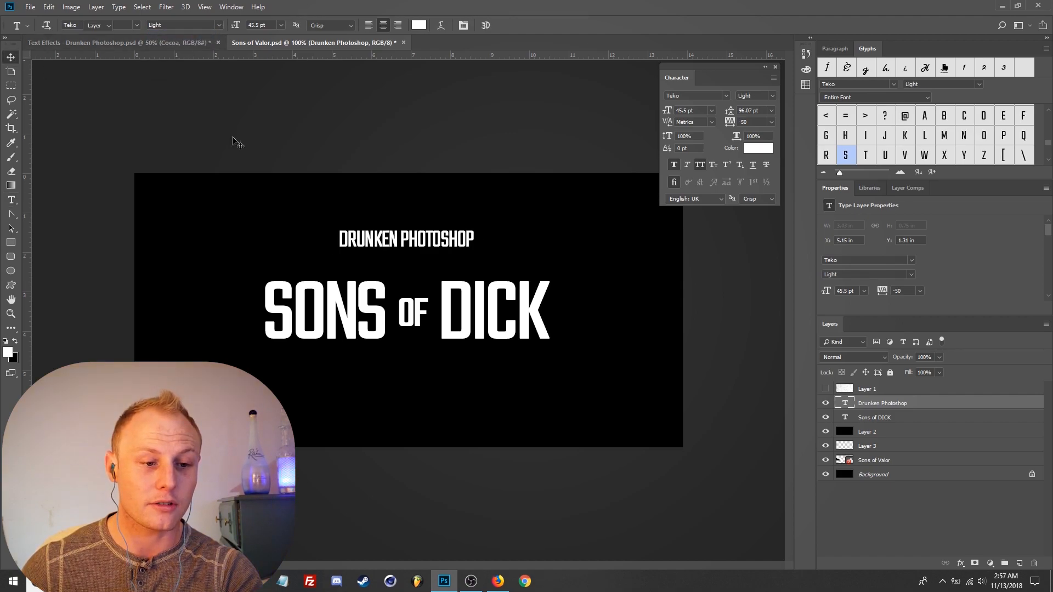
Scale the DRUNKEN PHOTOSHOP text down to about 39.8 pt and move it just above the SONS OF DICK headline.
mouse_move(464, 244)
left_mouse_down()
mouse_move(451, 196)
mouse_move(475, 273)
mouse_move(475, 256)
left_mouse_up()
key("ctrl+t")
key("Return")
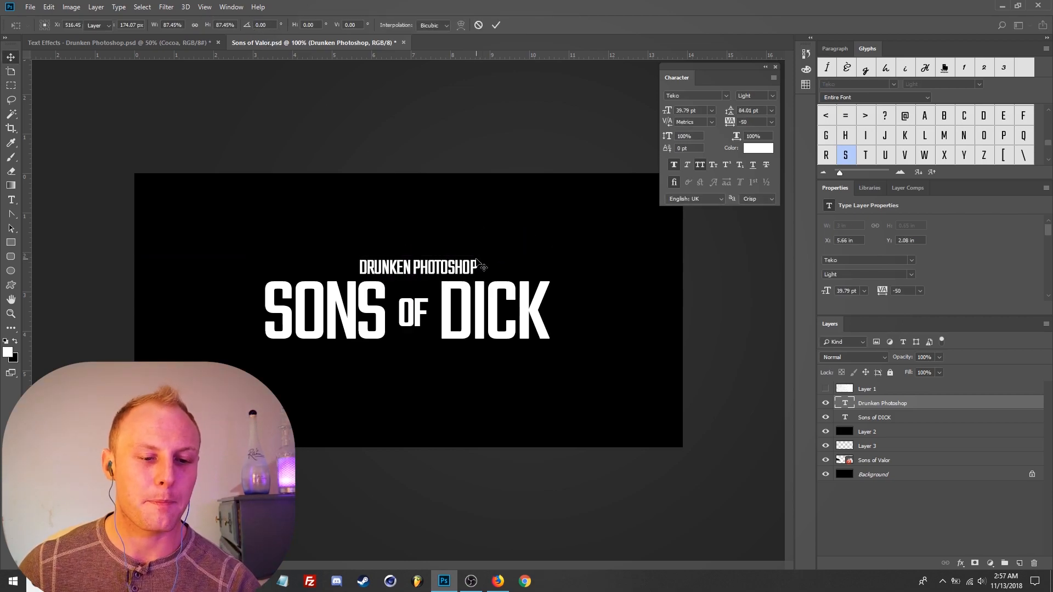
Set the tracking of the whole DRUNKEN PHOTOSHOP text to 200 and commit the text edit.
key("t")
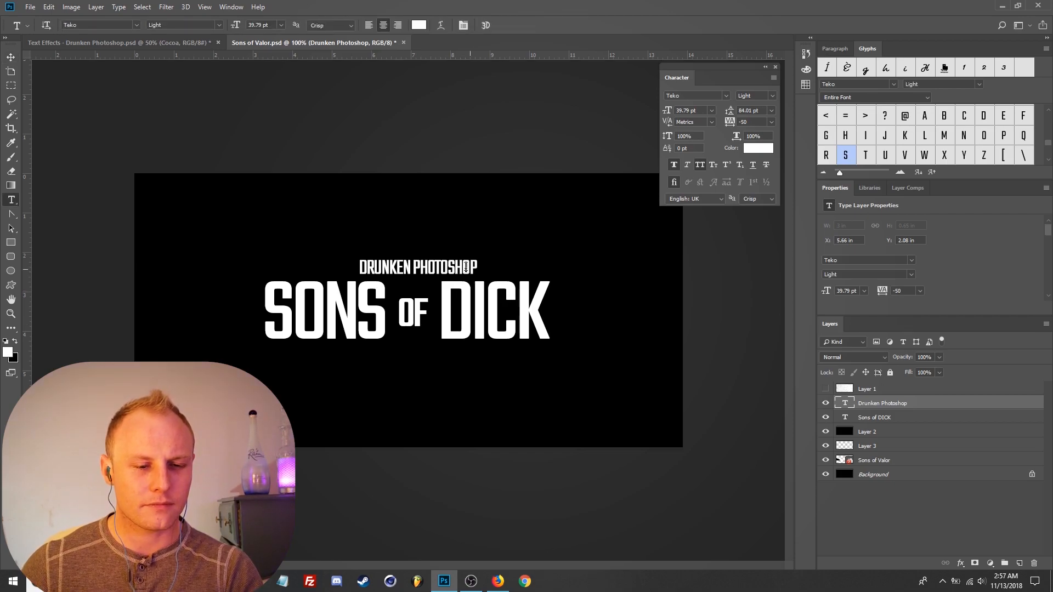
left_click(411, 261)
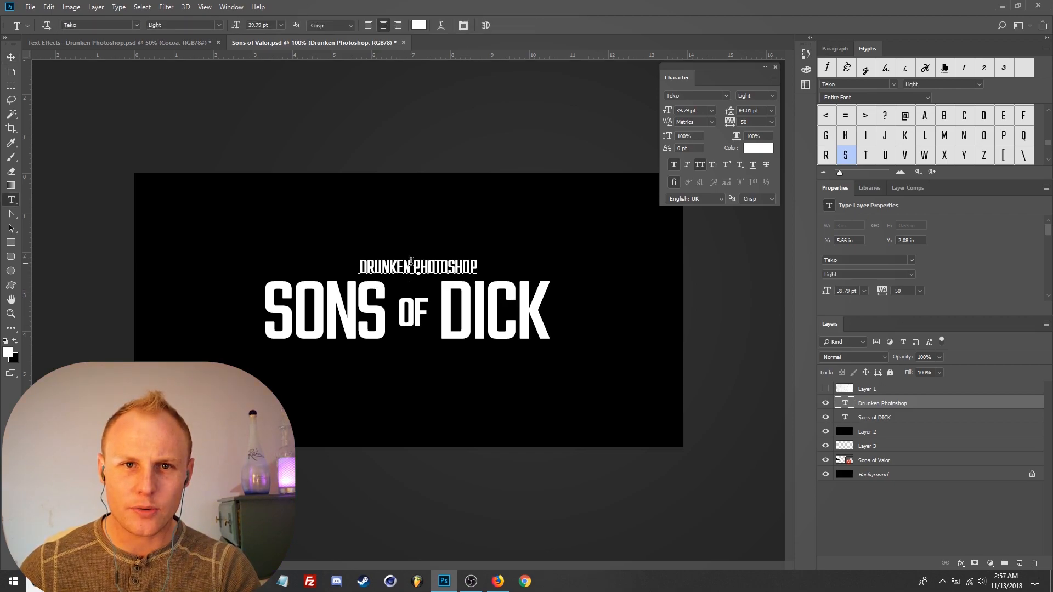
key("ctrl+a")
left_click(772, 122)
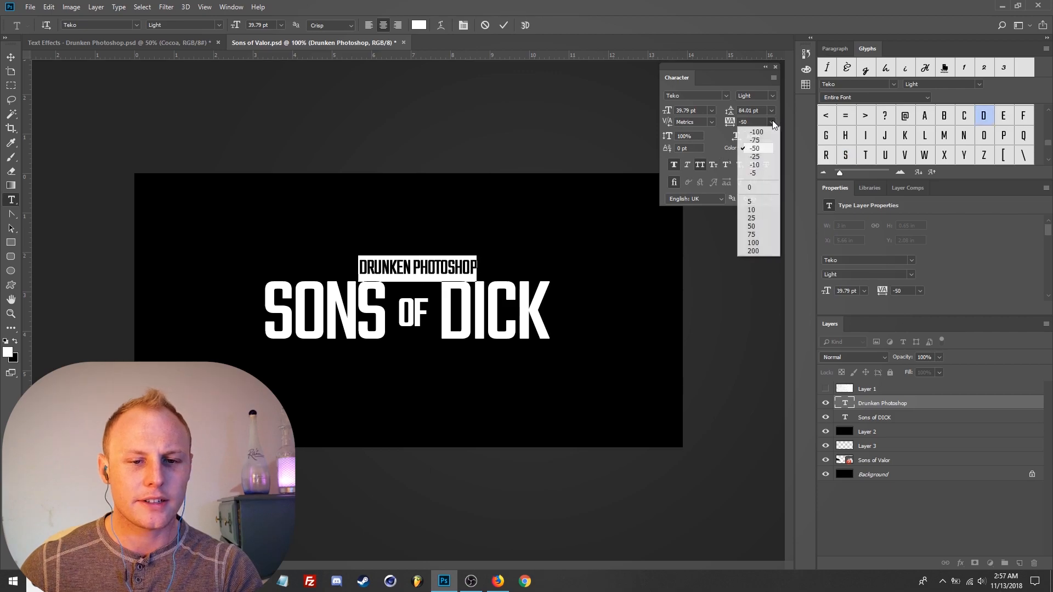
left_click(754, 252)
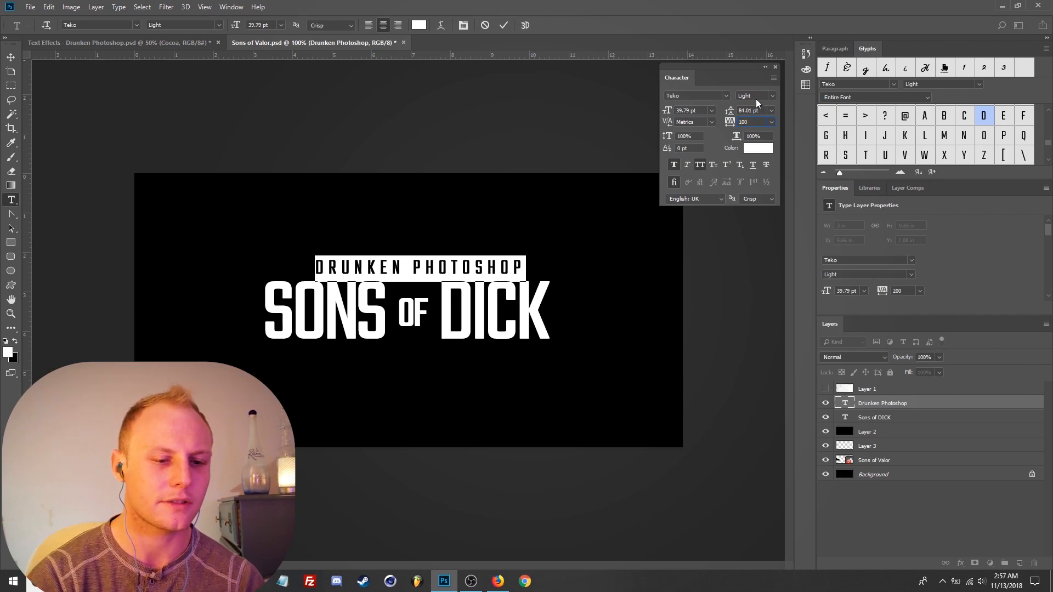
left_click(10, 58)
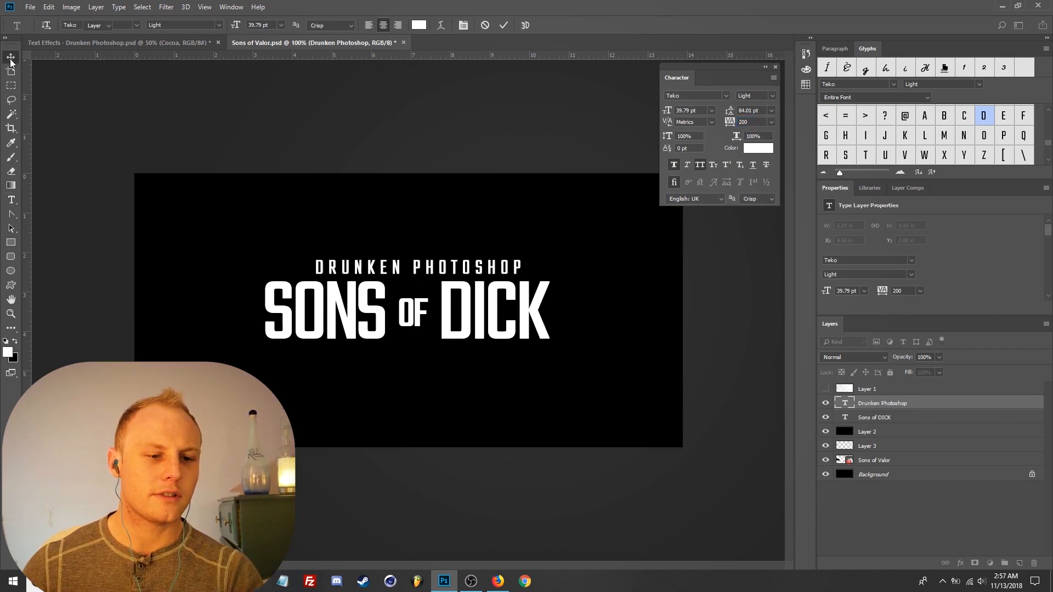
Scale the widely spaced DRUNKEN PHOTOSHOP text down to about 34 pt with Free Transform.
key("ctrl+t")
left_click_drag(522, 253, 513, 248)
key("Return")
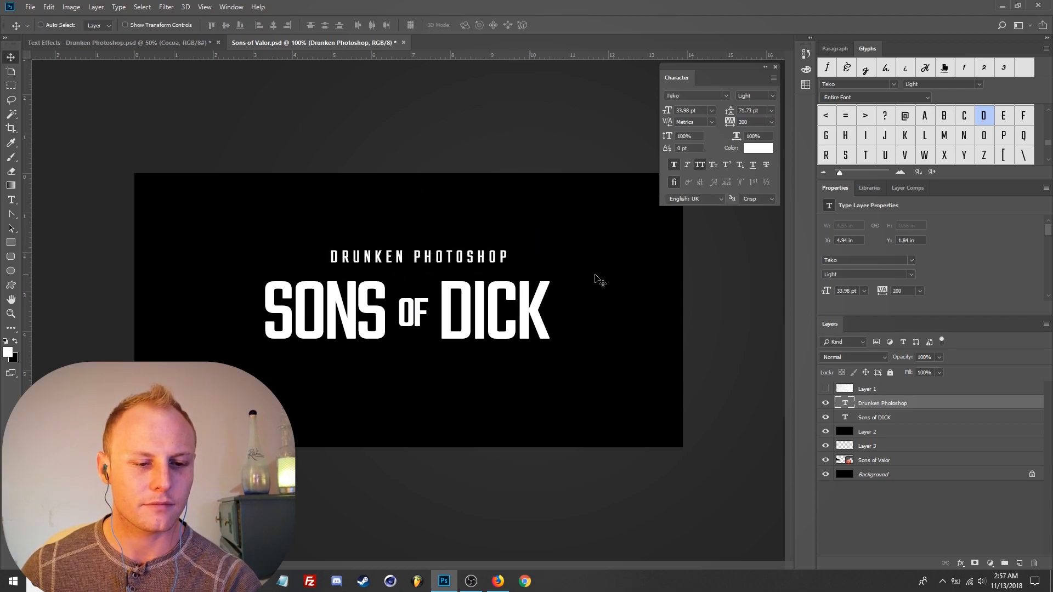
Nudge the DRUNKEN PHOTOSHOP text down and centre it horizontally over the headline, using the headline's outline as a selection.
key("shift+Down")
left_click(845, 418, "ctrl")
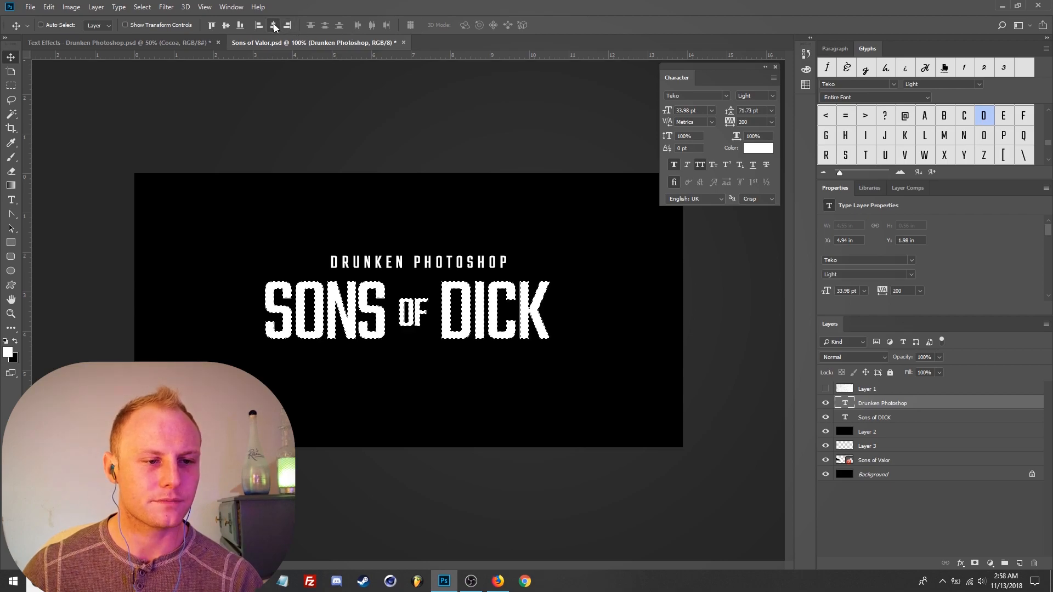
key("ctrl+d")
Remove the faux bold style from the DRUNKEN PHOTOSHOP text so that it can be warped.
key("t")
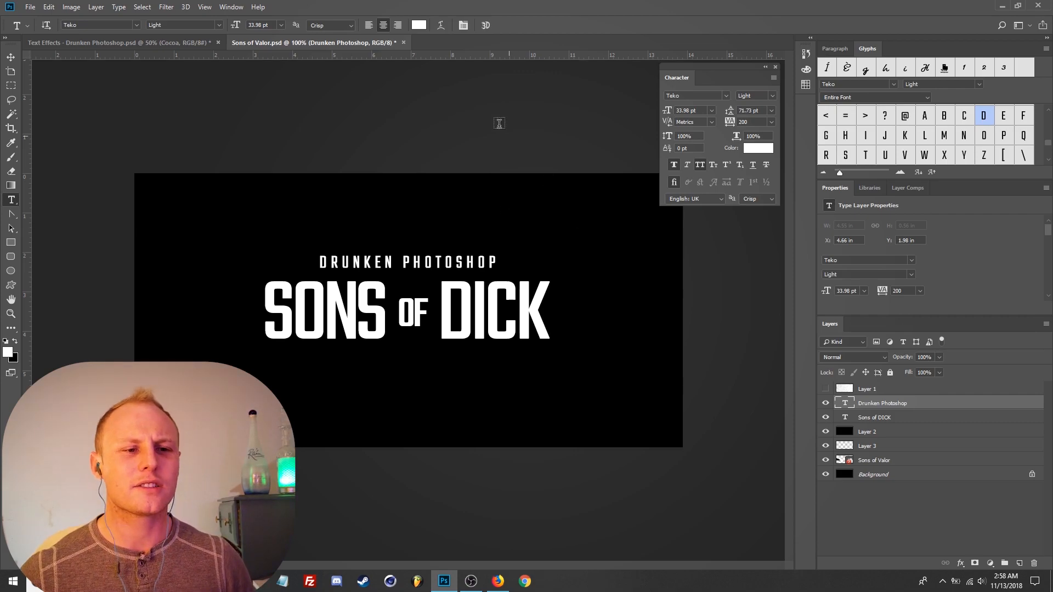
left_click(441, 26)
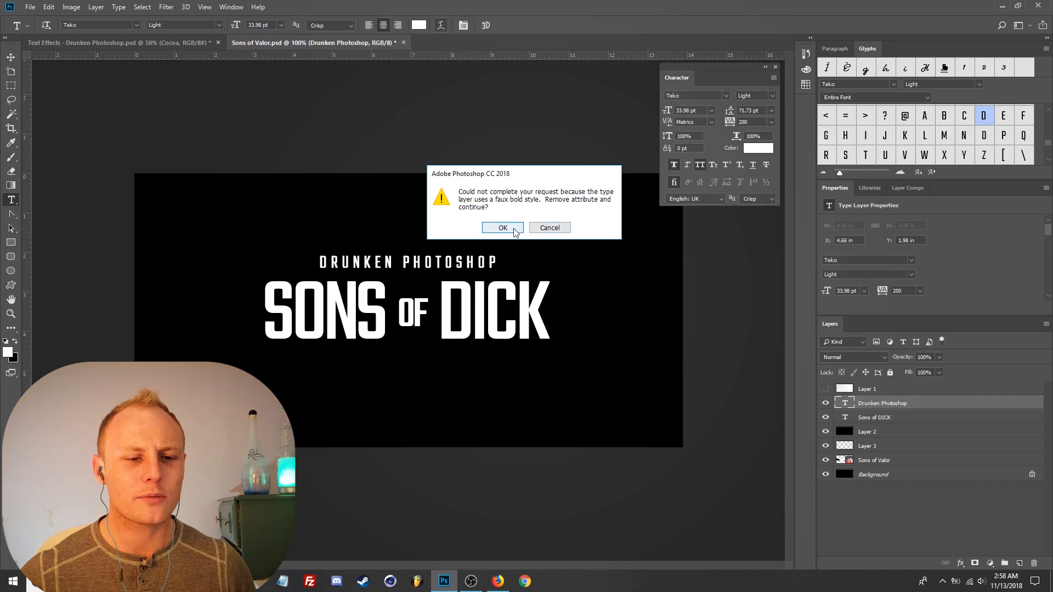
left_click(550, 228)
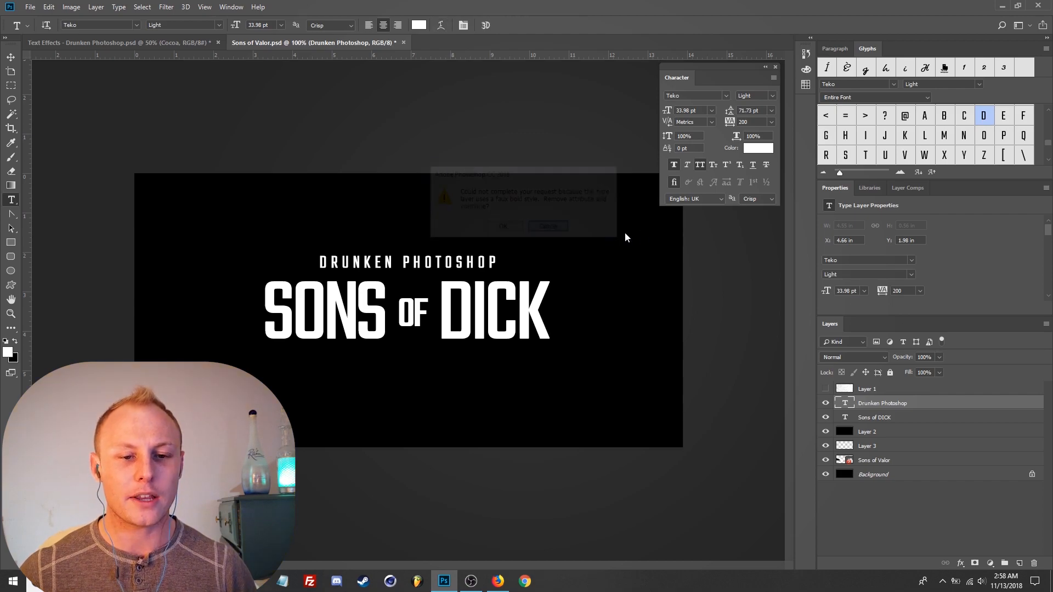
left_click(674, 165)
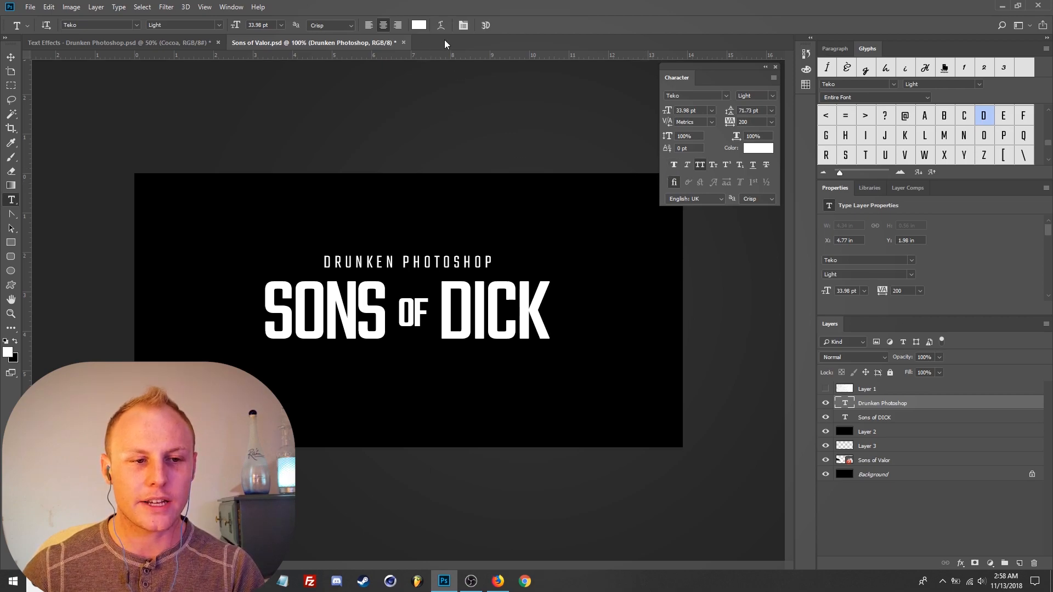
Warp the DRUNKEN PHOTOSHOP text with the horizontal Arc Lower style and a bend of about -7%.
left_click(442, 25)
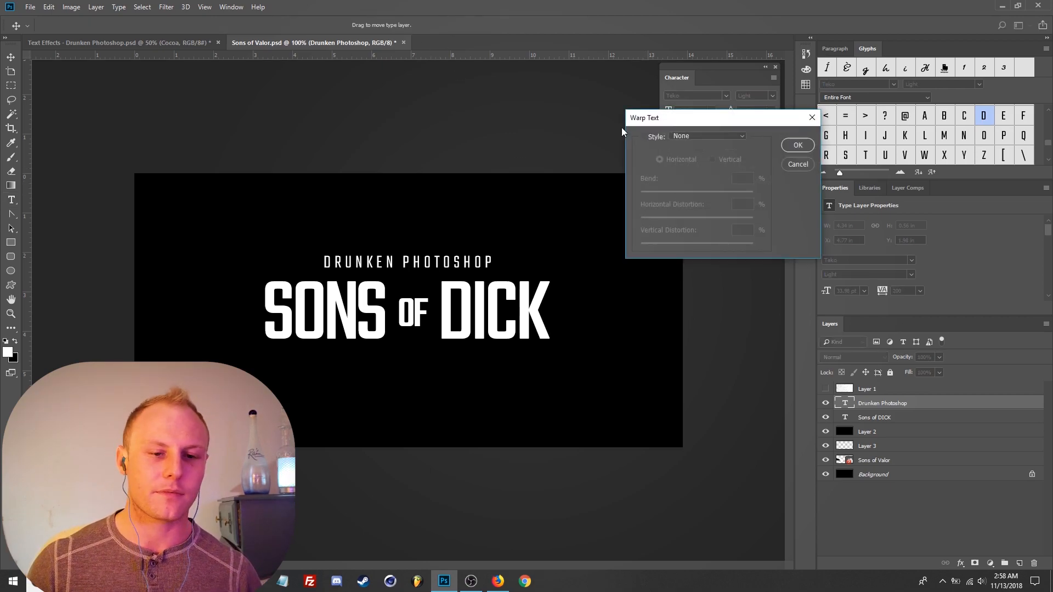
left_click(692, 136)
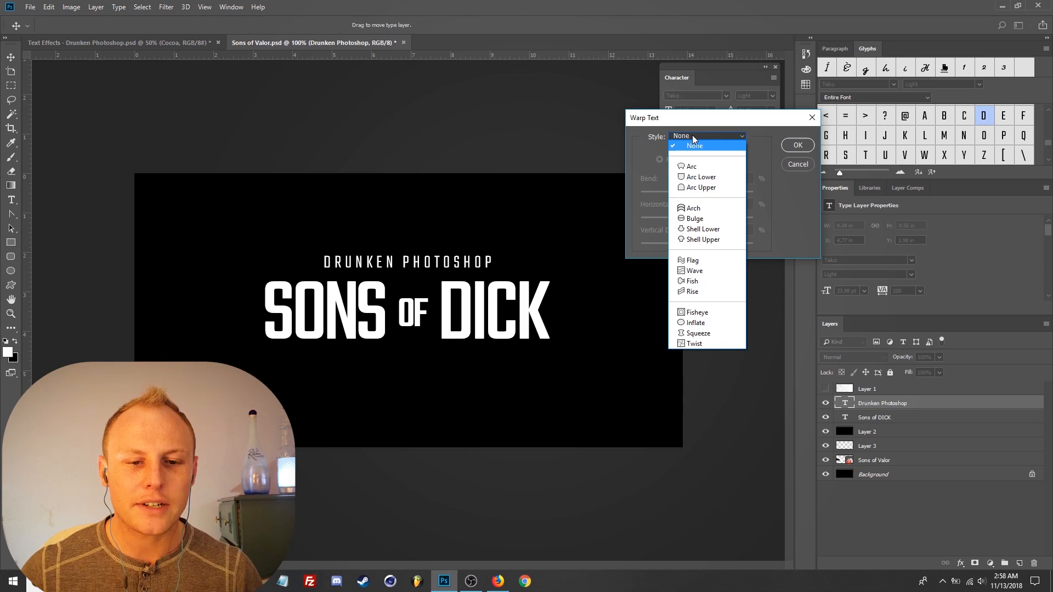
left_click(691, 177)
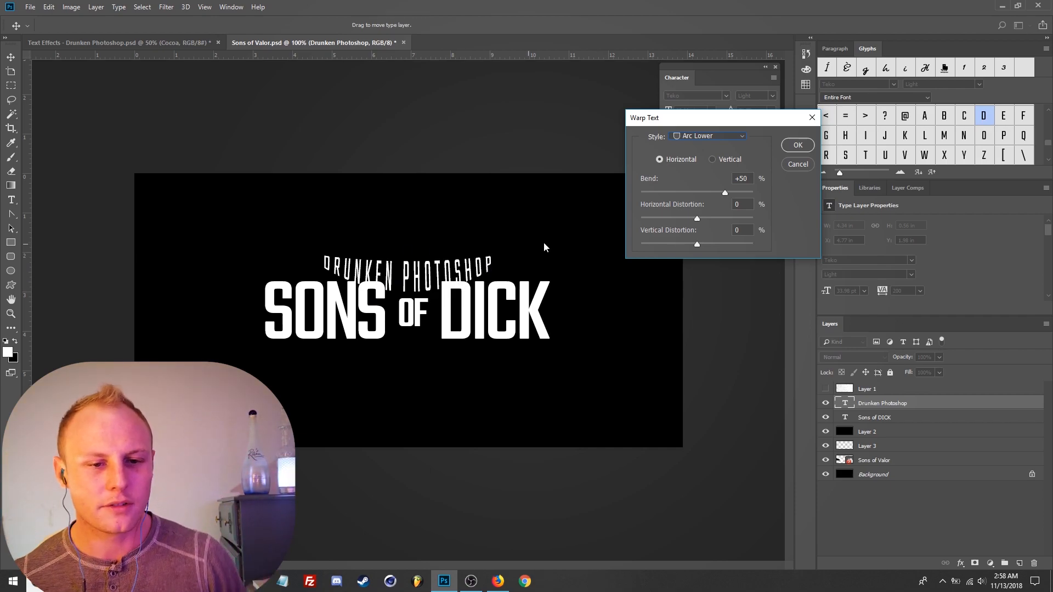
mouse_move(693, 193)
left_mouse_down()
mouse_move(679, 189)
mouse_move(690, 192)
left_mouse_up()
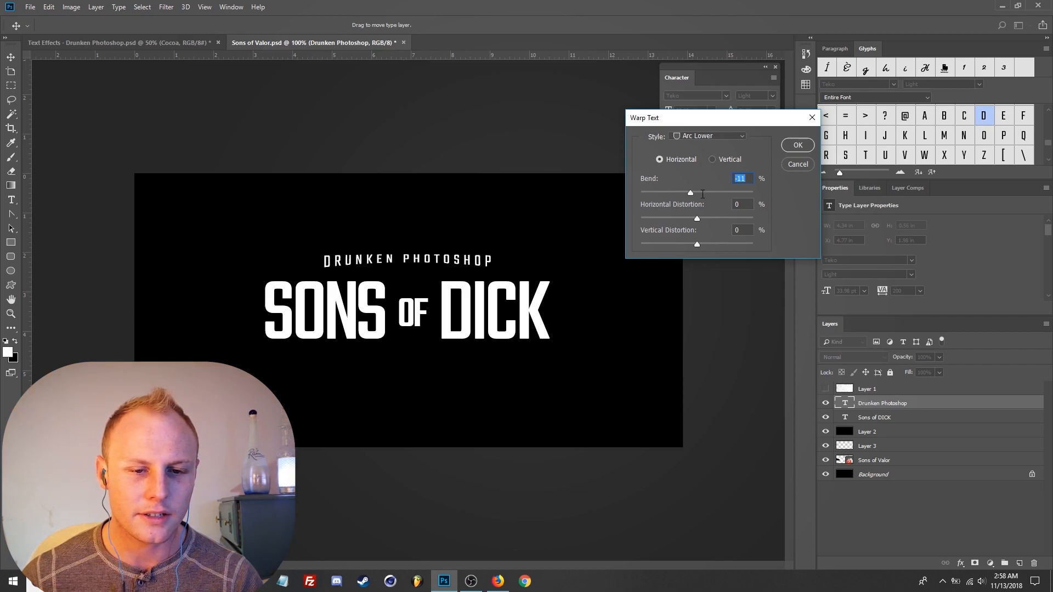
key("Up")
key("Up")
key("Up")
key("Up")
key("Up")
key("Up")
key("Up")
key("Up")
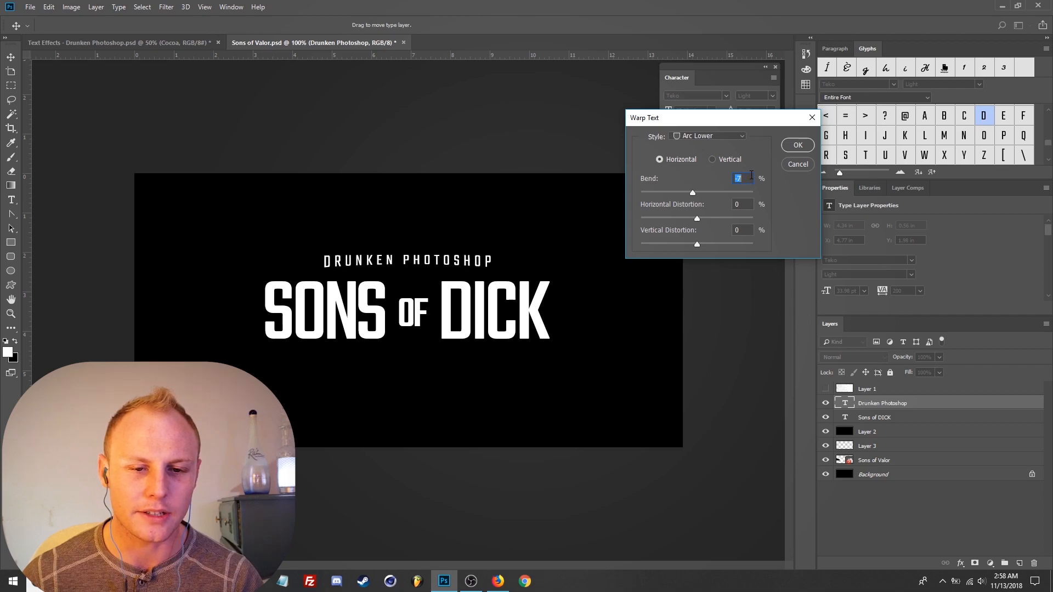
left_click(798, 147)
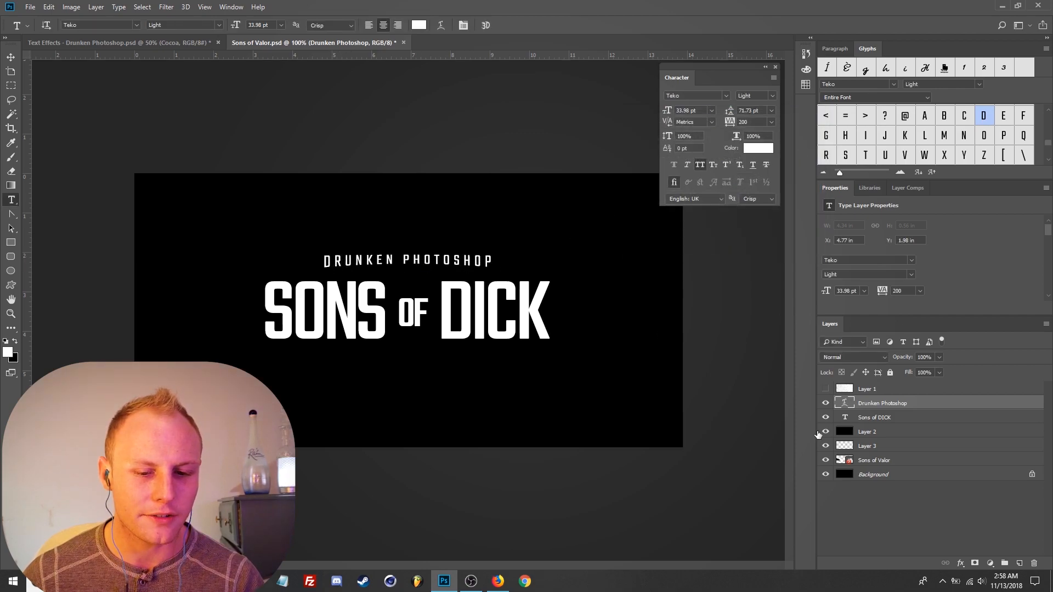
Compare the design with the reference logo by toggling the upper layers, and move the DRUNKEN PHOTOSHOP text up slightly.
left_click_drag(826, 403, 830, 449)
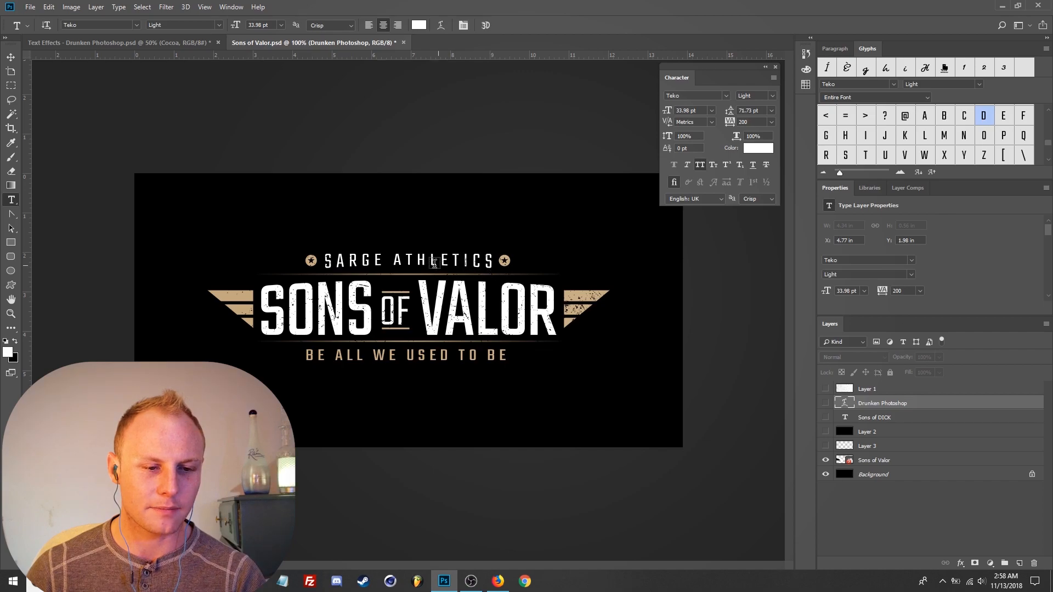
left_click_drag(828, 448, 826, 414)
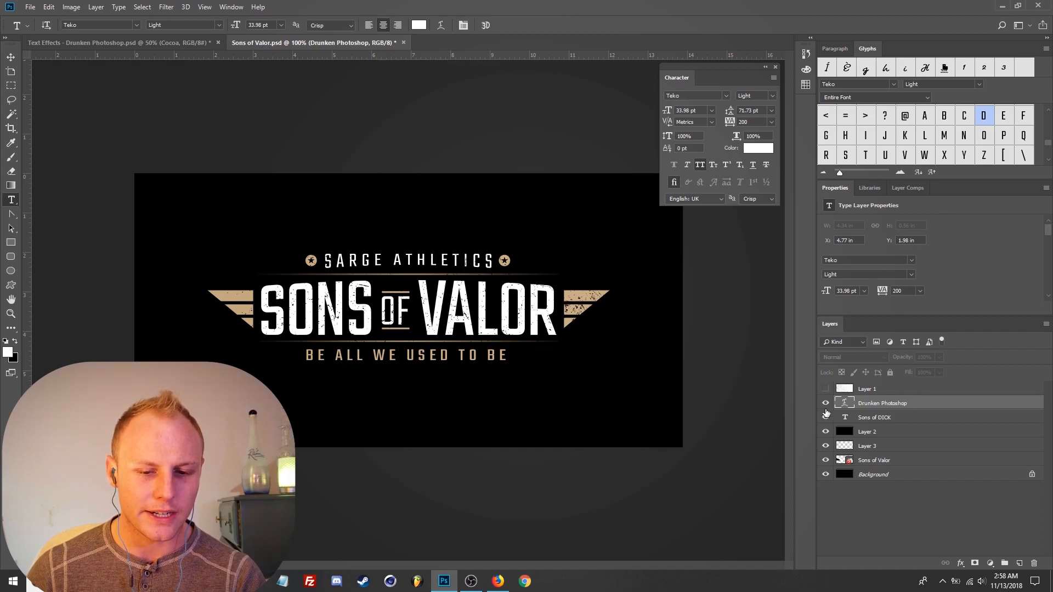
left_click(906, 405)
key("v")
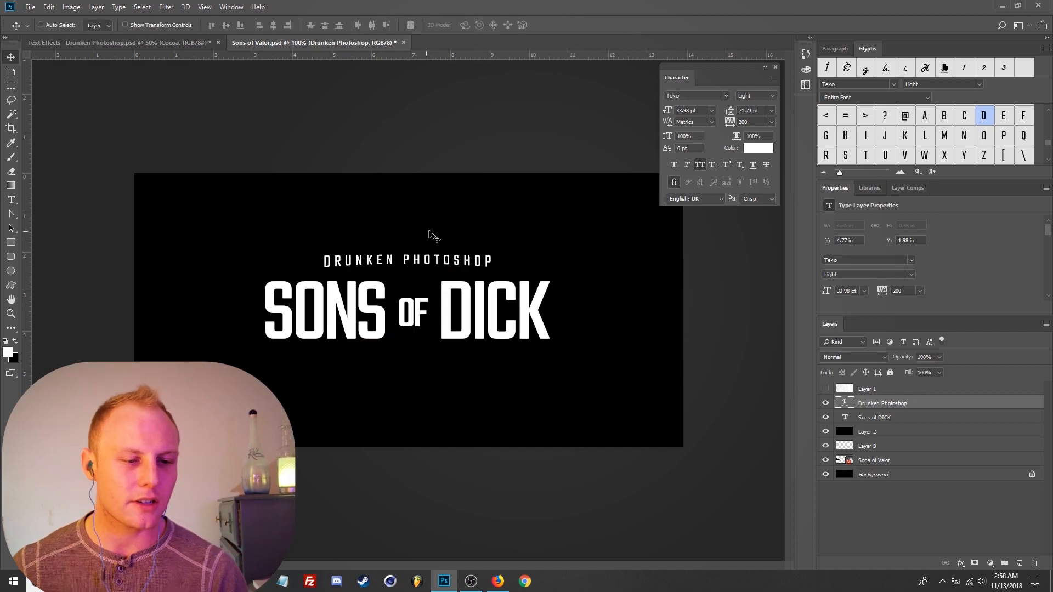
left_click_drag(497, 268, 497, 261)
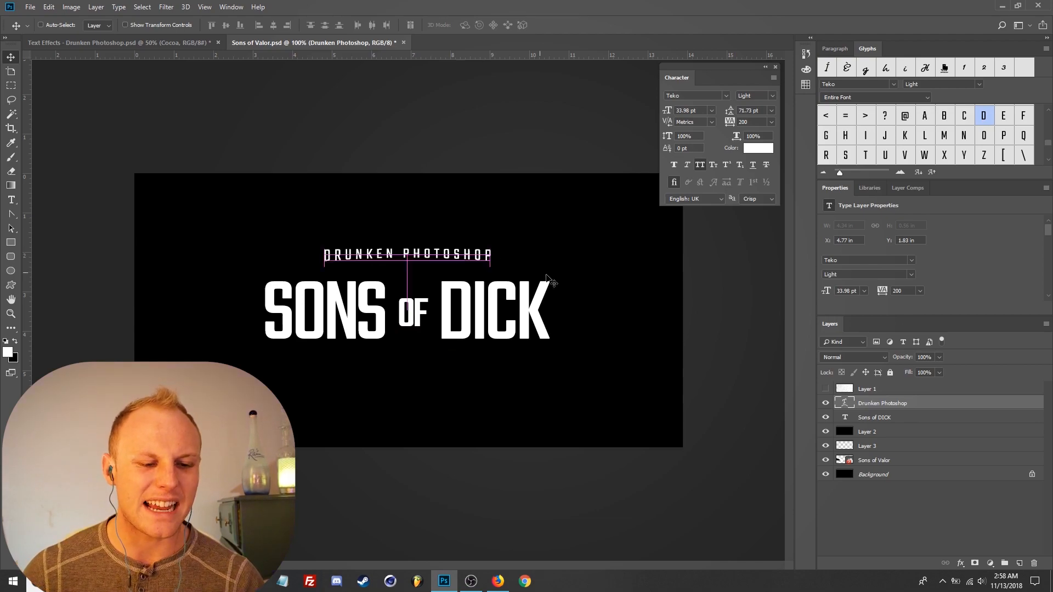
Draw a white rectangle bar about 561 × 9 px between the two text lines and place a duplicate below the headline.
left_click(1010, 564)
key("m")
left_click(11, 242)
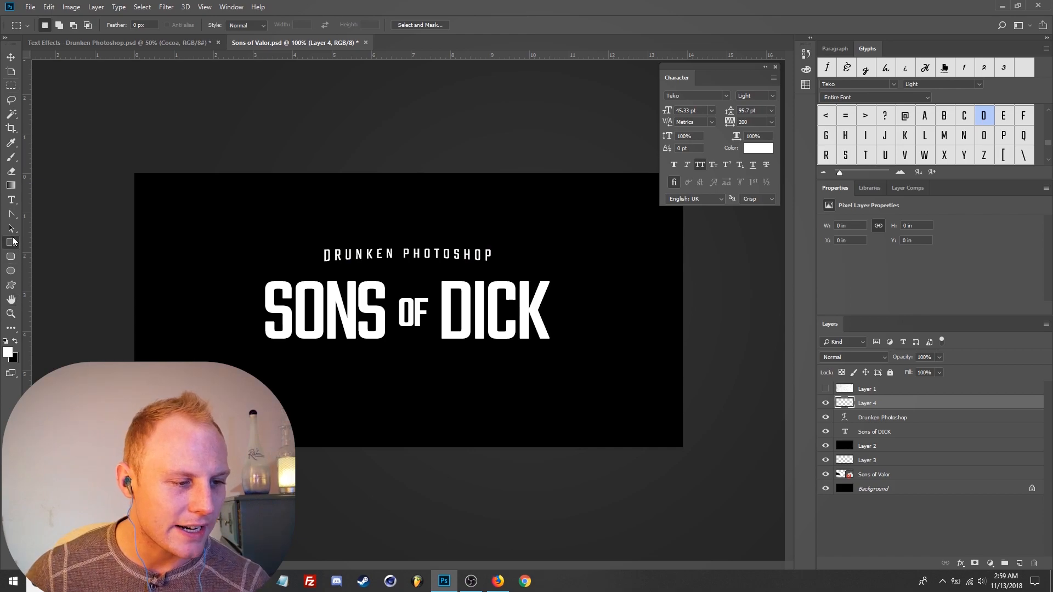
left_click_drag(259, 270, 564, 272)
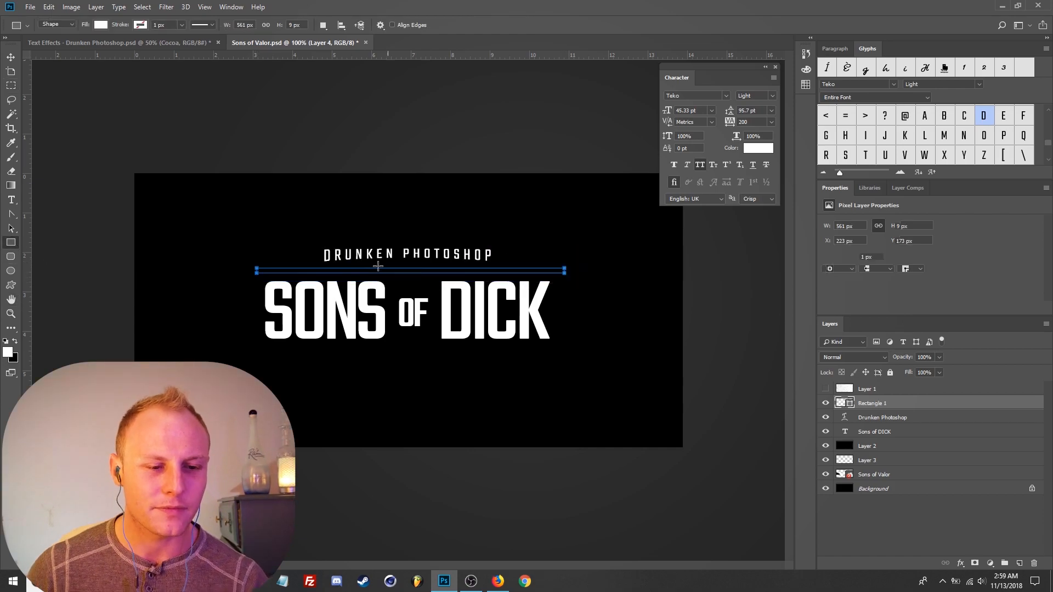
key("v")
left_click_drag(557, 286, 556, 364)
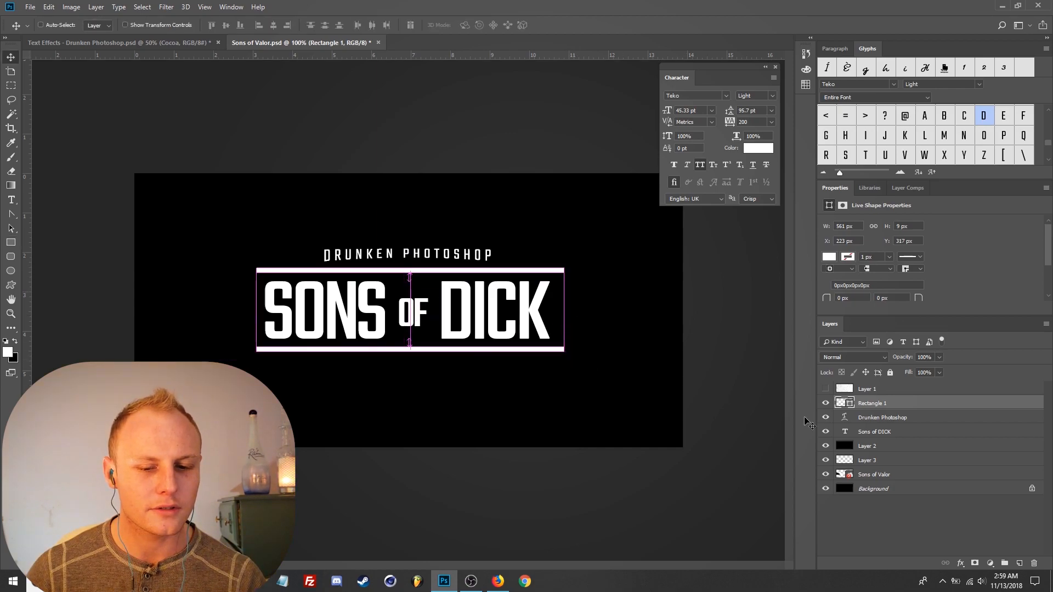
Centre both long bars horizontally on the DRUNKEN PHOTOSHOP text and nudge them down 2 px.
left_click(880, 421, "shift")
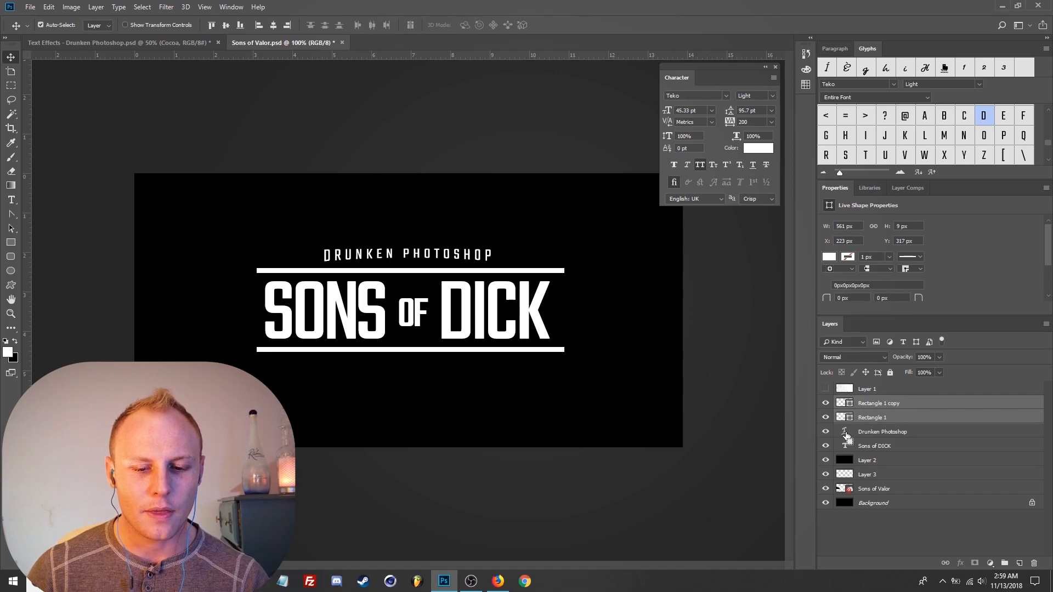
left_click(845, 446, "ctrl")
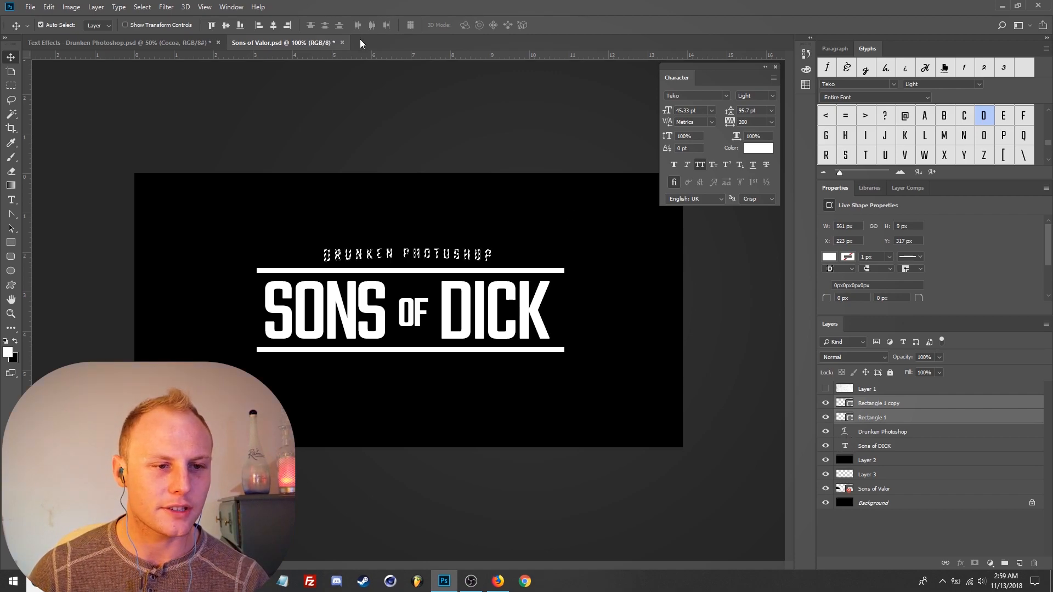
left_click(274, 25)
key("ctrl+d")
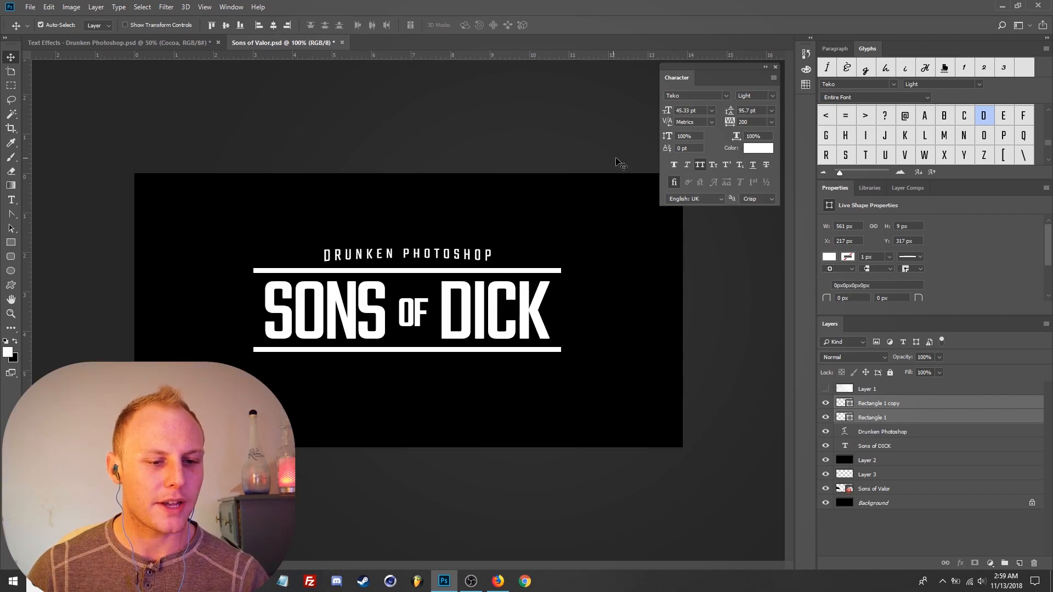
key("Down")
key("Down")
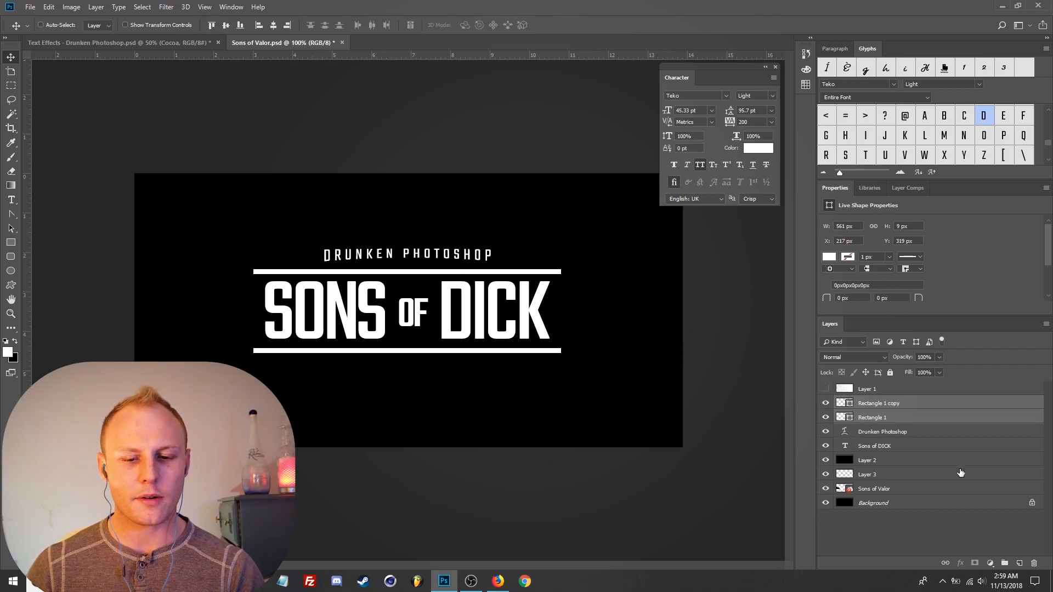
Draw a small white rectangle bar about 62 × 5 px above the word OF and place a duplicate below it.
left_click(1019, 563)
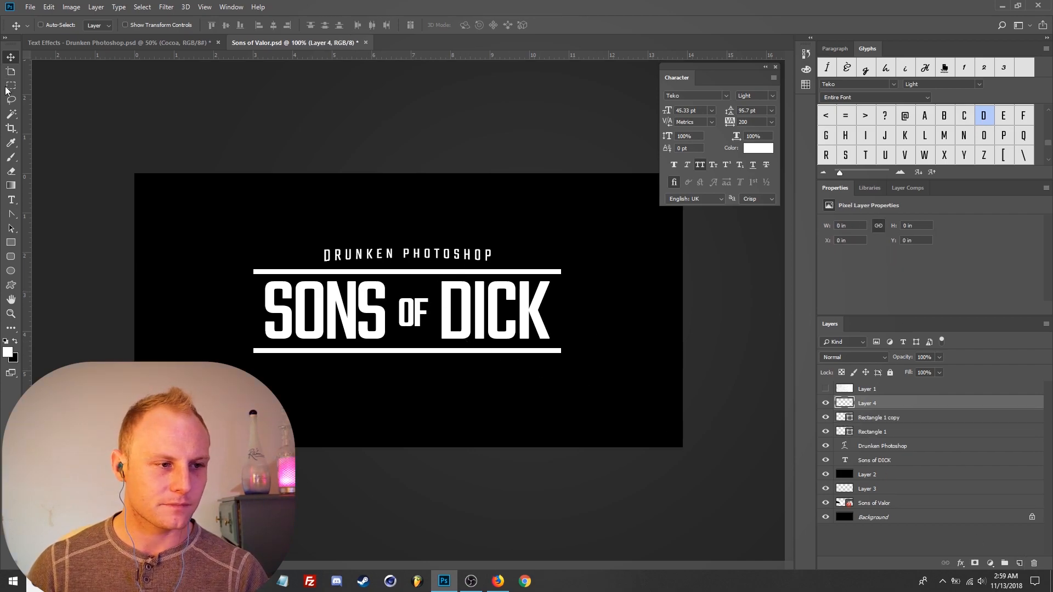
left_click(8, 87)
left_click_drag(396, 292, 433, 293)
key("g")
left_click(11, 242)
mouse_move(399, 291)
left_mouse_down()
mouse_move(432, 294)
mouse_move(433, 340)
left_mouse_up()
key("v")
key("ctrl+j")
key("Down")
key("Down")
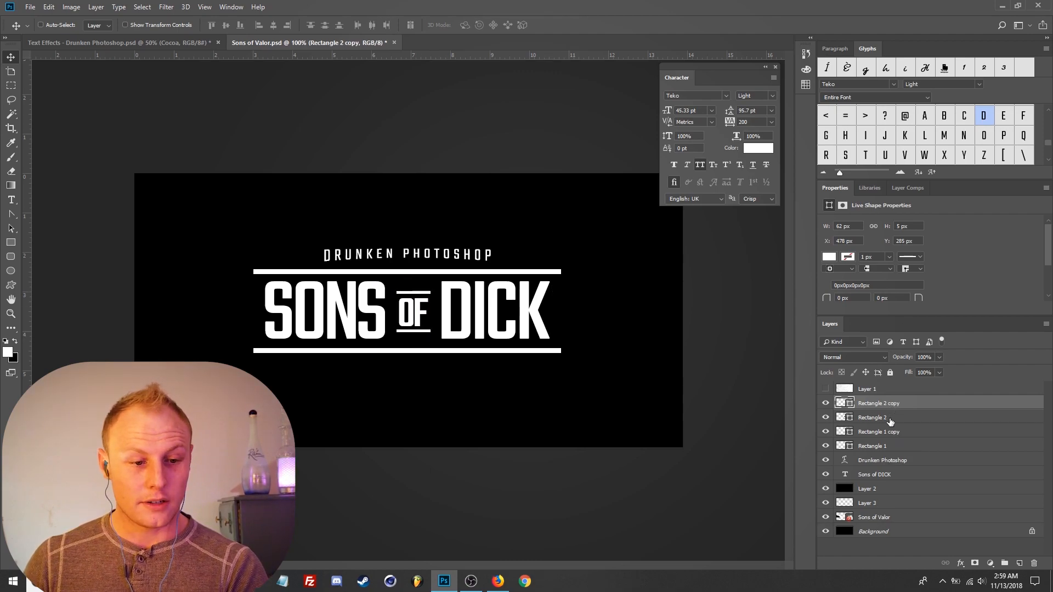
Thin the long bar above the headline by moving its lower edge points up about 3 px.
left_click(912, 432)
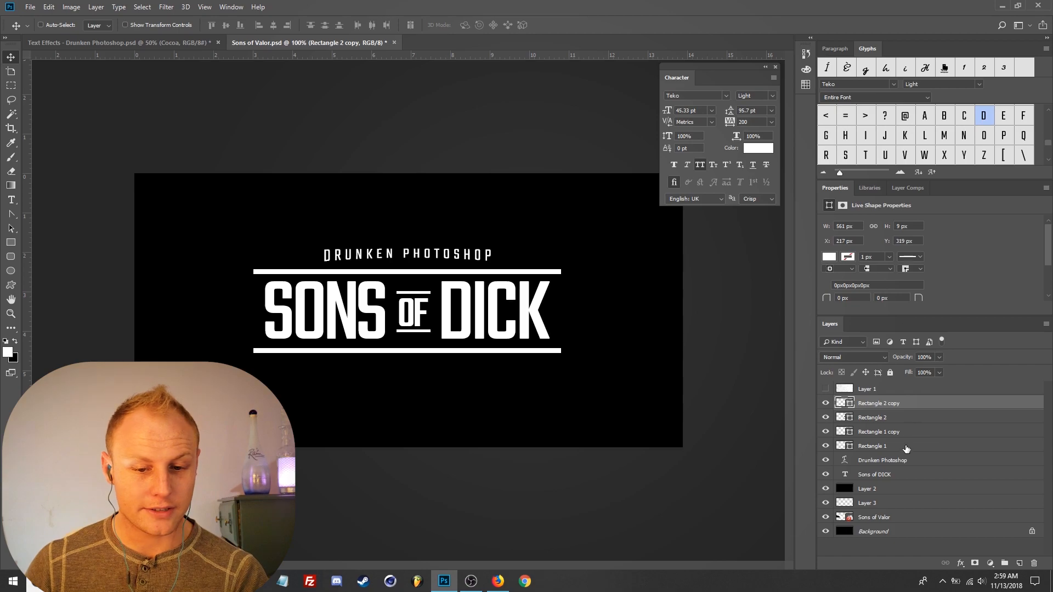
left_click(906, 447, "shift")
left_click(11, 215)
left_click_drag(193, 275, 598, 272)
key("Up")
key("Up")
key("Up")
Thin the long bar below the headline to a height of 6 px by moving its lower edge points up.
left_click_drag(593, 356, 216, 353)
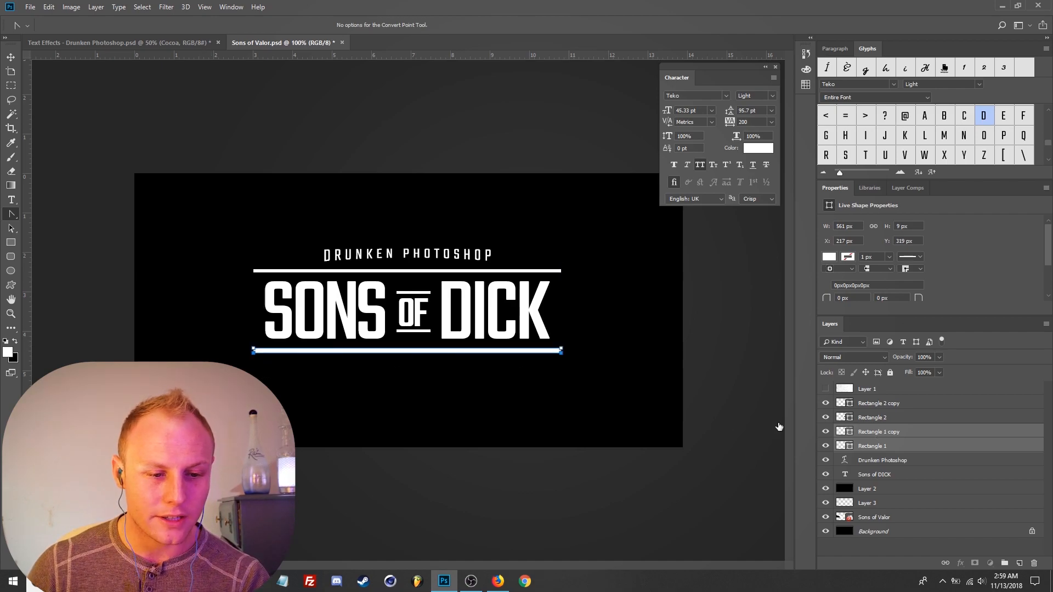
left_click(852, 432)
key("Up")
key("Up")
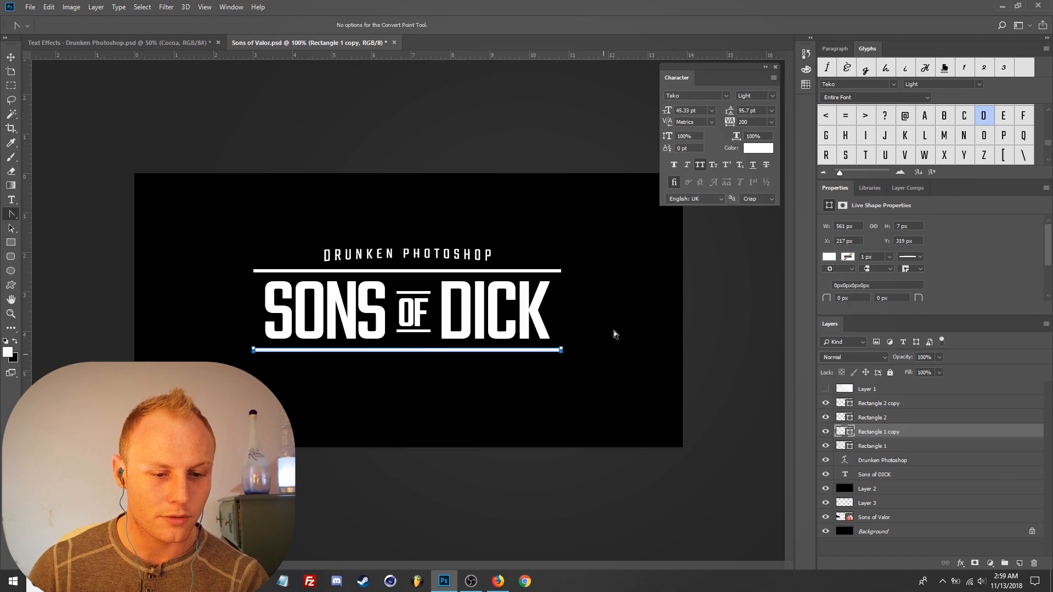
left_click(617, 320)
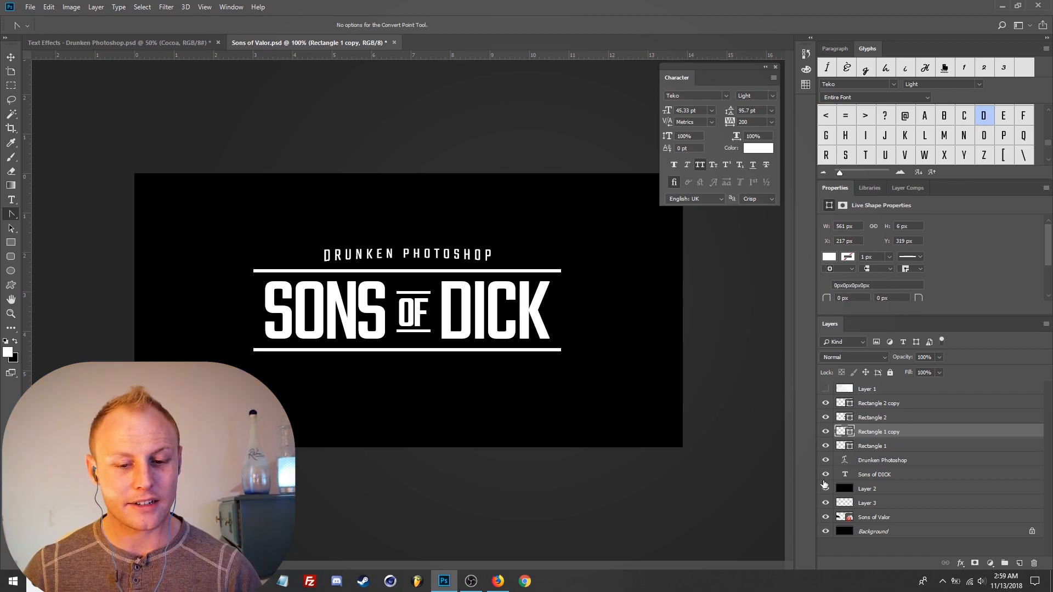
Compare the design with the original Sons of Valor logo by hiding the layers above it and showing them again.
left_click_drag(826, 503, 825, 402)
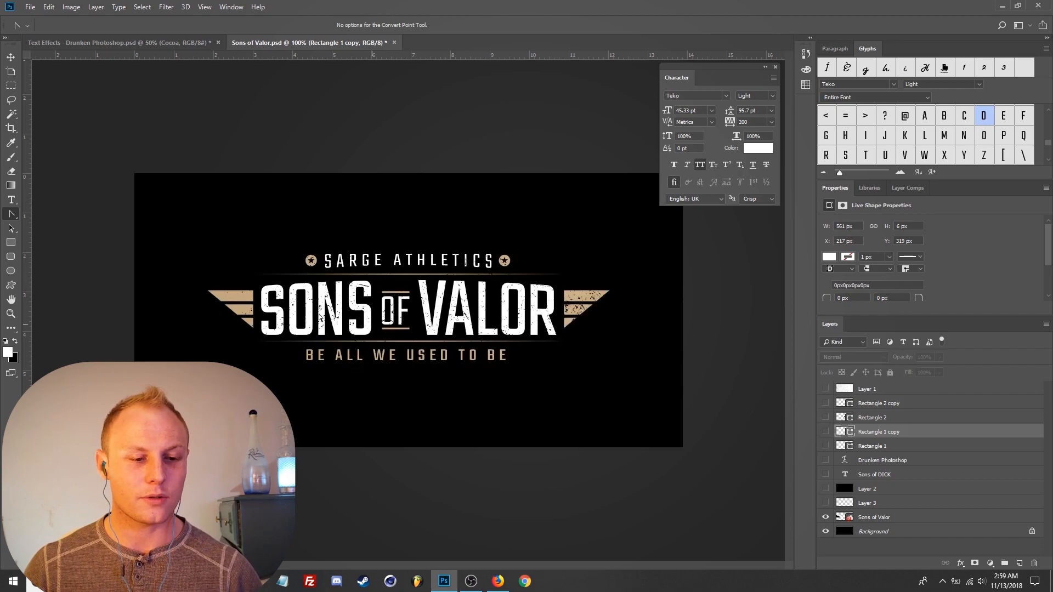
left_click_drag(826, 404, 825, 504)
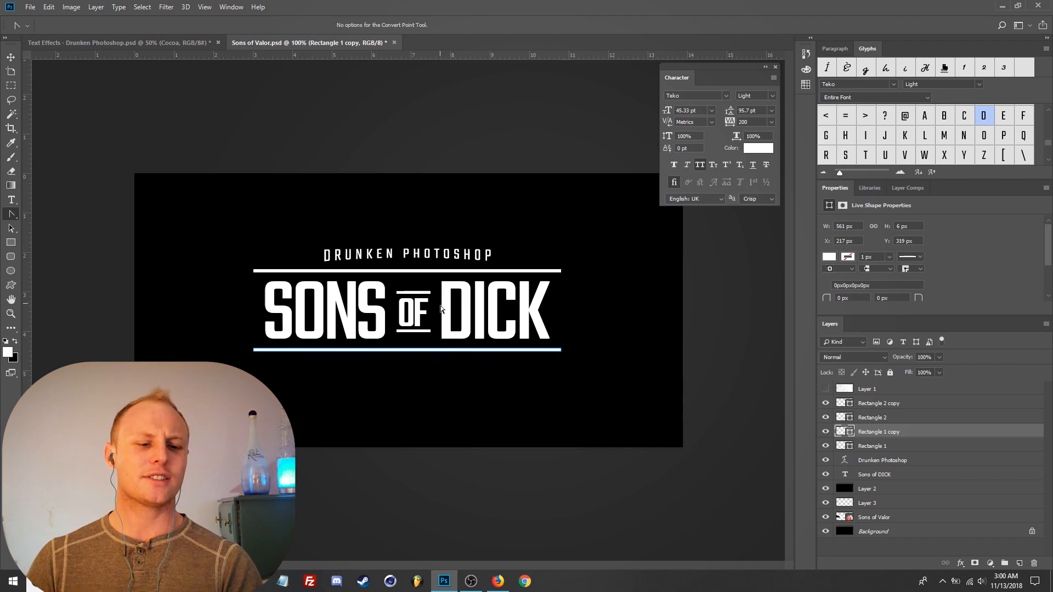
Switch to Firefox, copy the speckled concrete texture image, and return to Photoshop.
key("alt+Tab")
key("alt+Tab")
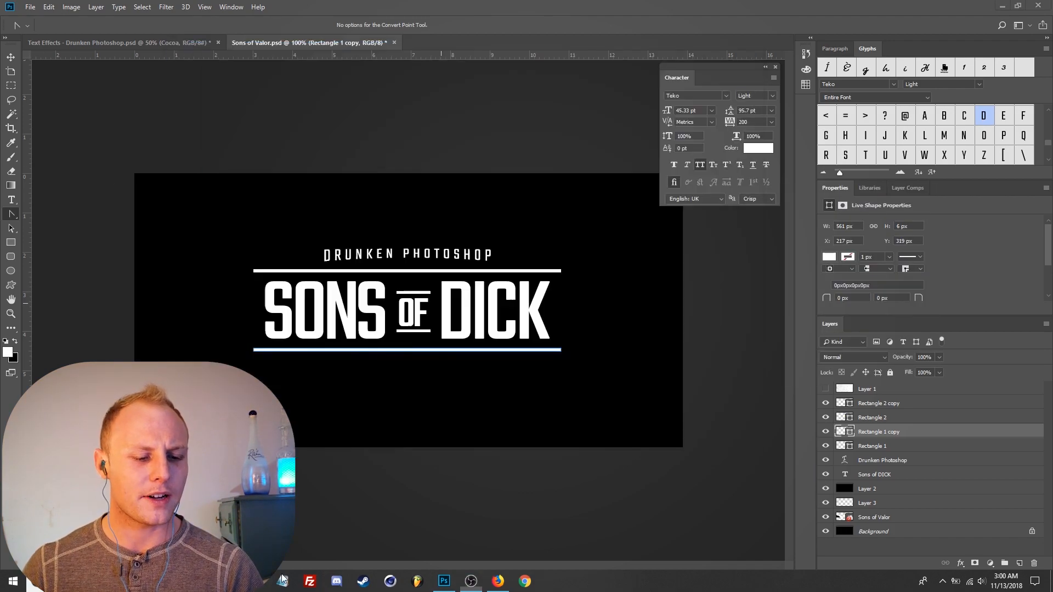
left_click(498, 582)
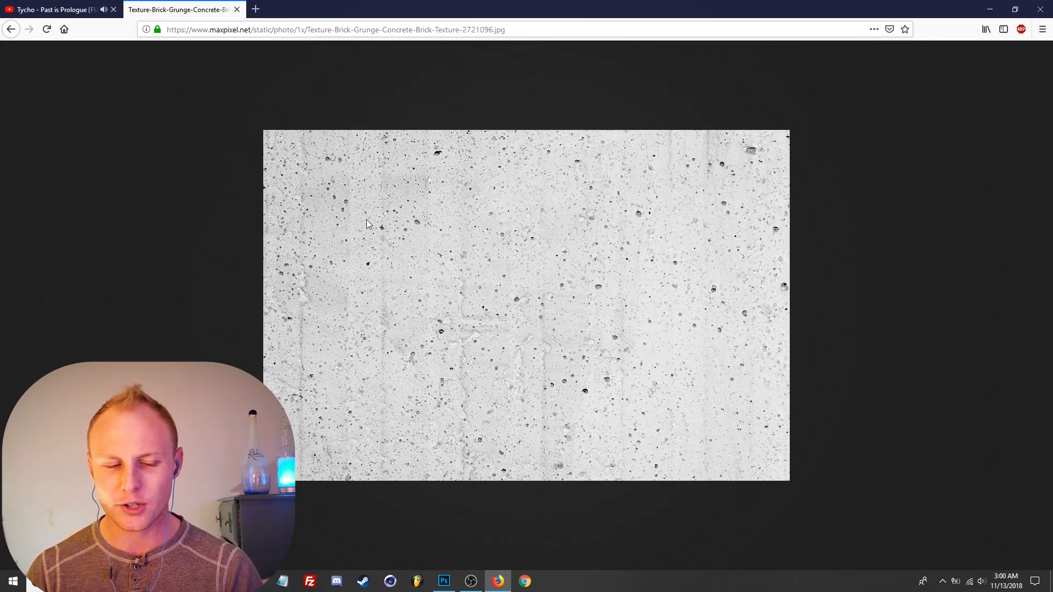
right_click(481, 271)
left_click(523, 276)
left_click(452, 586)
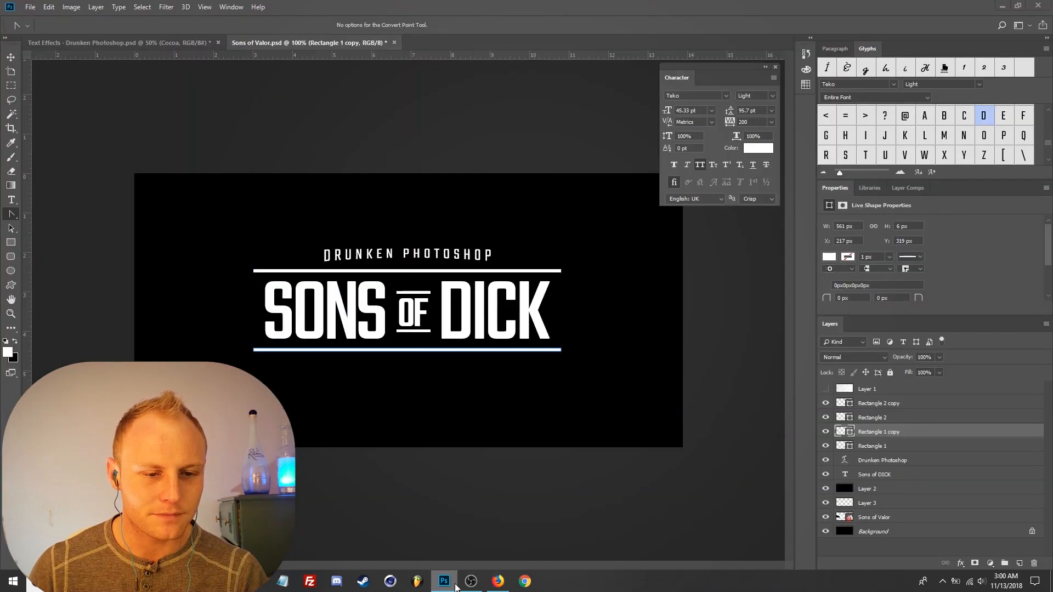
Paste the concrete texture onto a new layer above the Rectangle 2 copy layer.
left_click(943, 404)
left_click(1017, 562)
key("ctrl+v")
key("v")
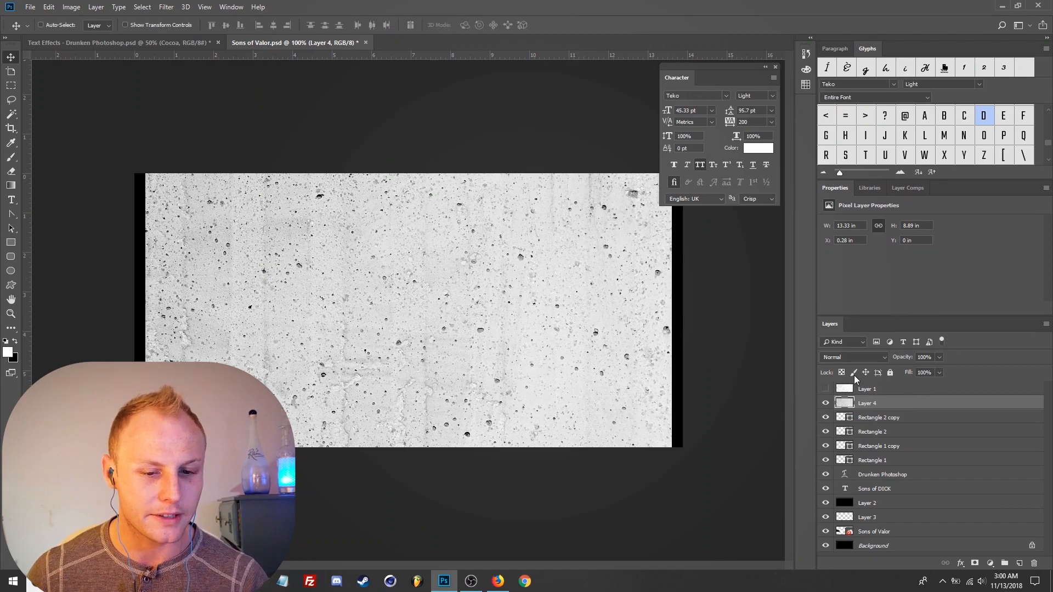
key("ctrl+comma")
key("ctrl+alt+z")
key("ctrl+m")
left_click(525, 224)
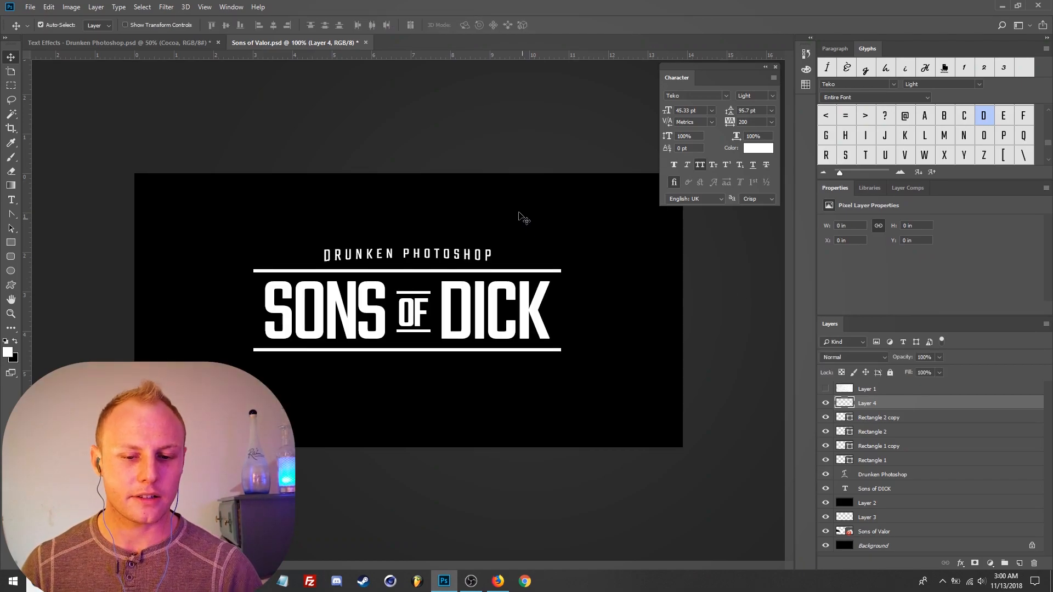
key("ctrl+shift+z")
Raise the texture's contrast with Curves, moving the white point to input 203 and the black point to input 47.
key("ctrl+m")
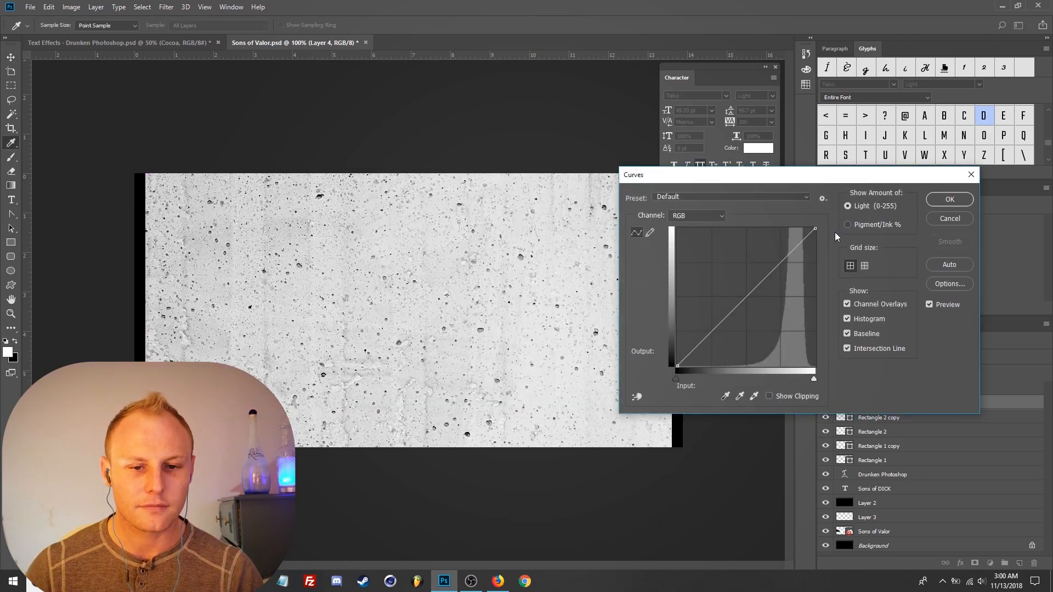
left_click_drag(810, 227, 788, 228)
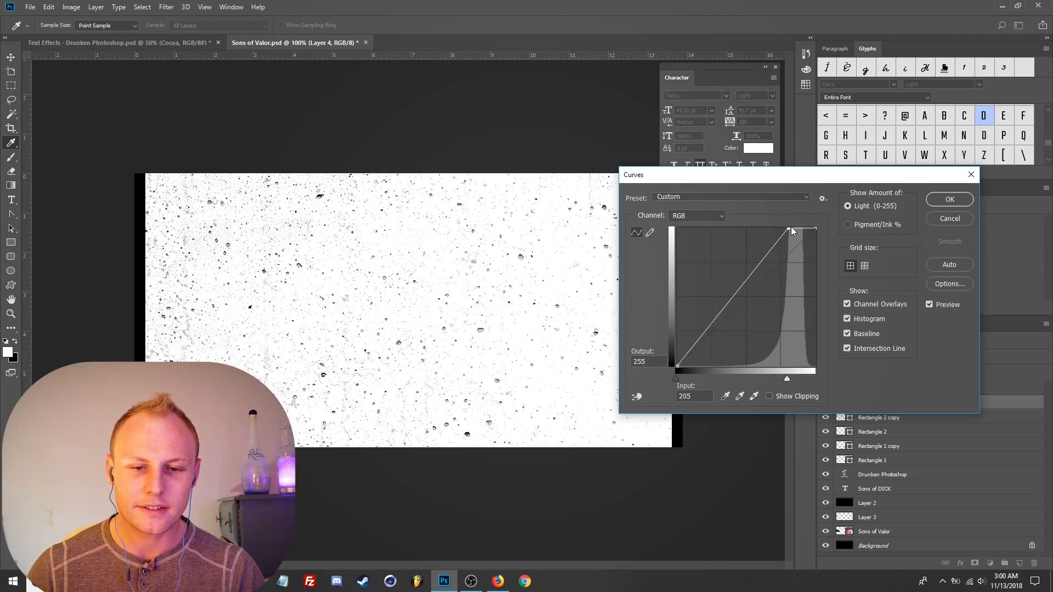
mouse_move(789, 229)
left_mouse_down()
mouse_move(806, 256)
mouse_move(798, 248)
mouse_move(813, 226)
mouse_move(810, 253)
mouse_move(789, 216)
left_mouse_up()
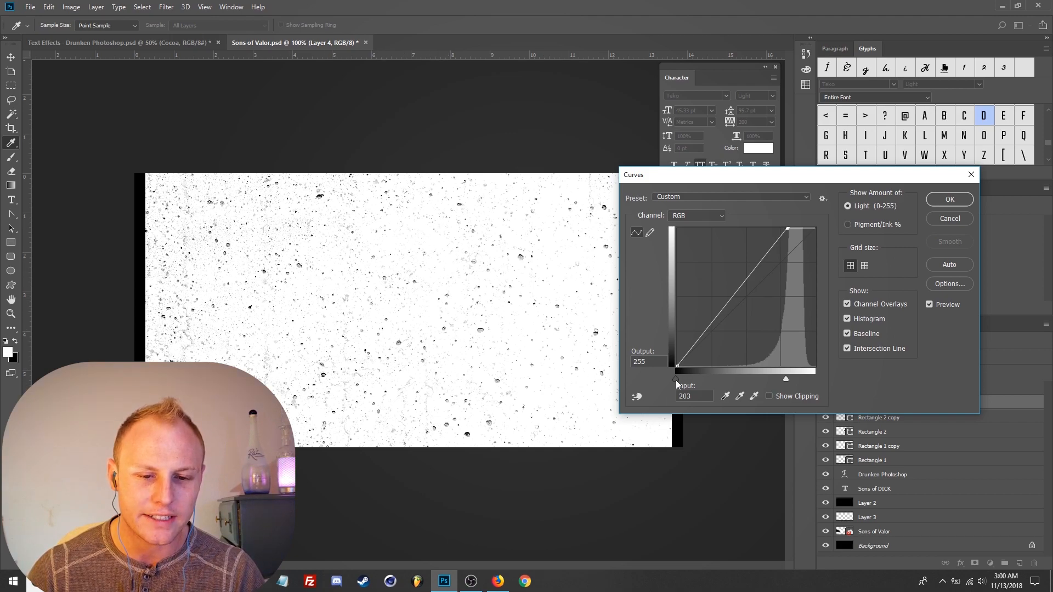
left_click_drag(679, 363, 704, 371)
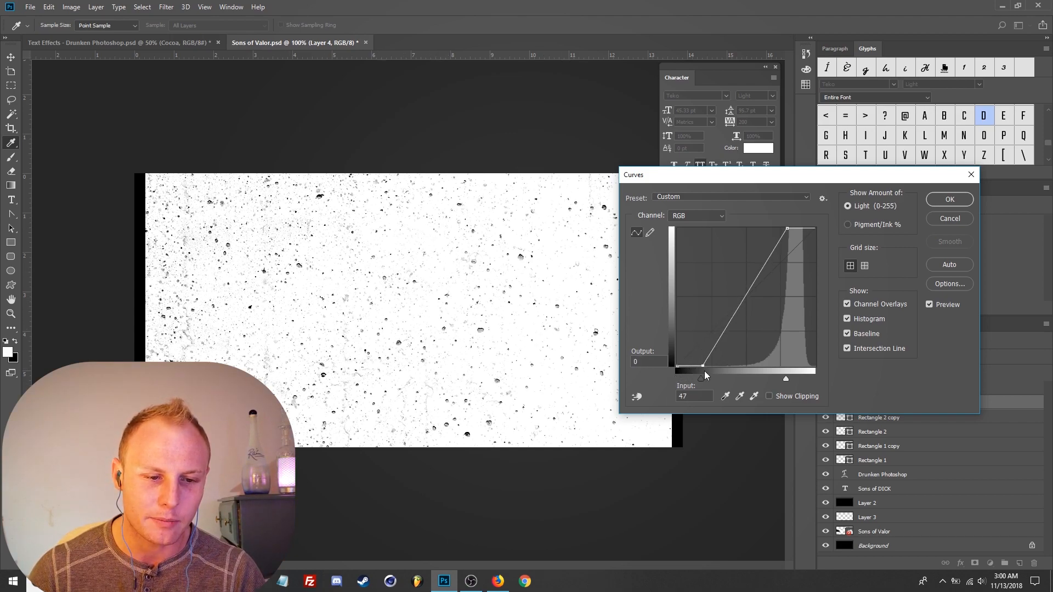
left_click(950, 201)
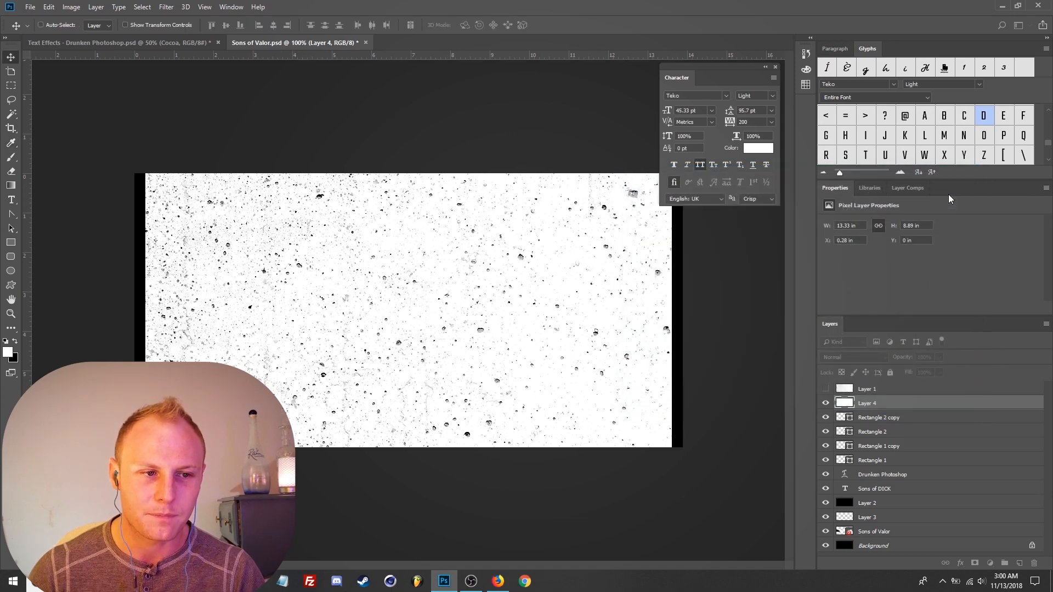
Select the texture's dark specks with Color Range, sampling a grey speck and setting Fuzziness to 113.
left_click(142, 7)
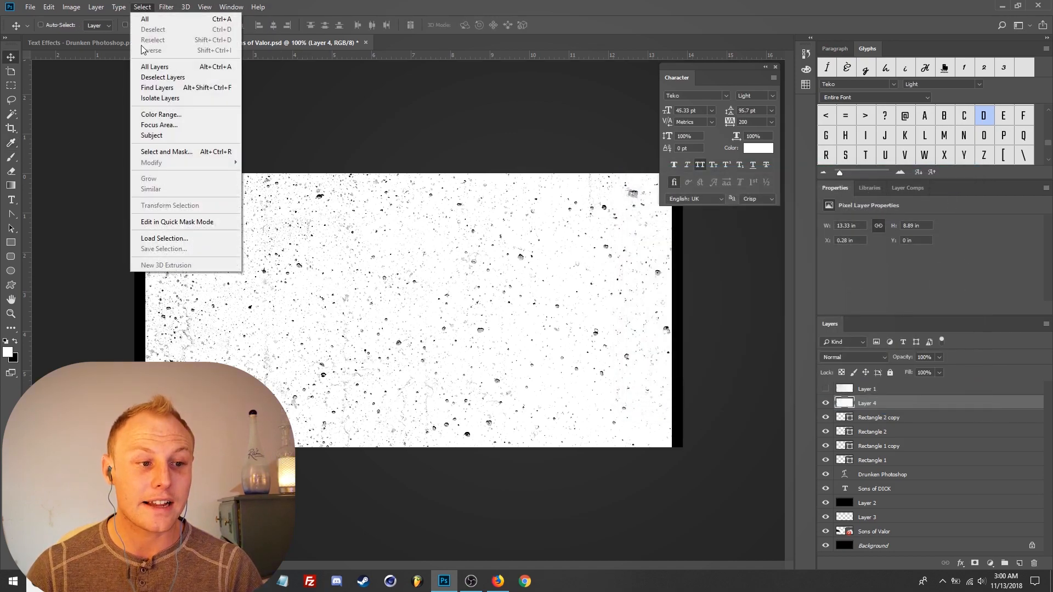
left_click(161, 114)
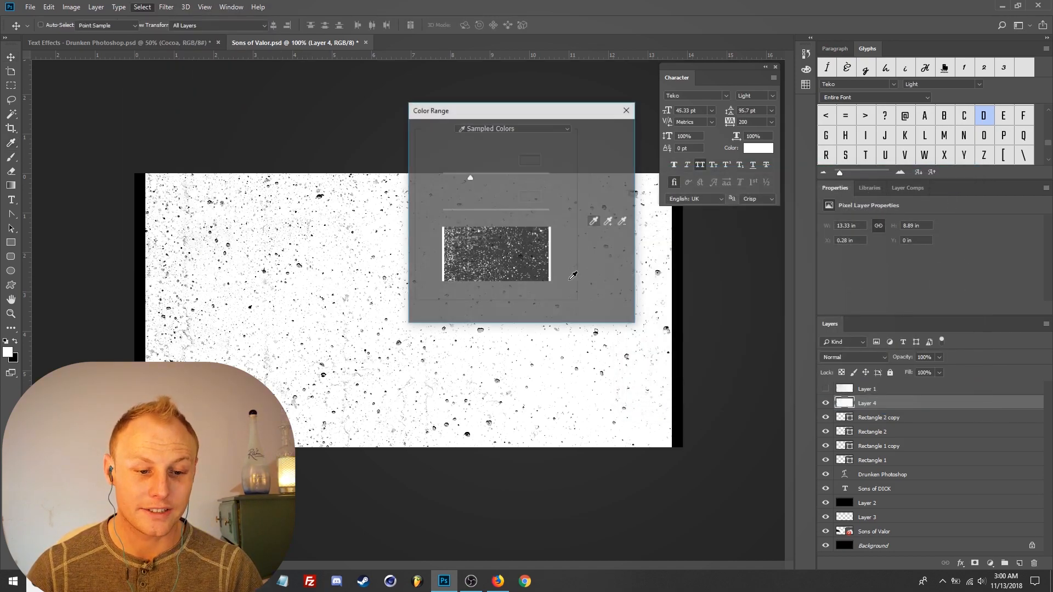
left_click(467, 434)
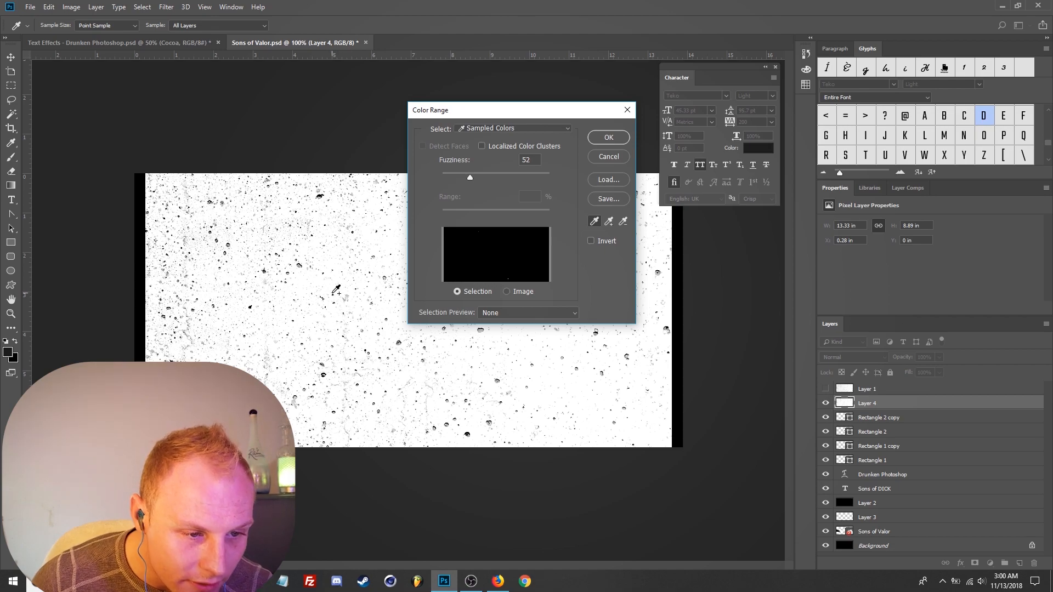
left_click(299, 266, "shift")
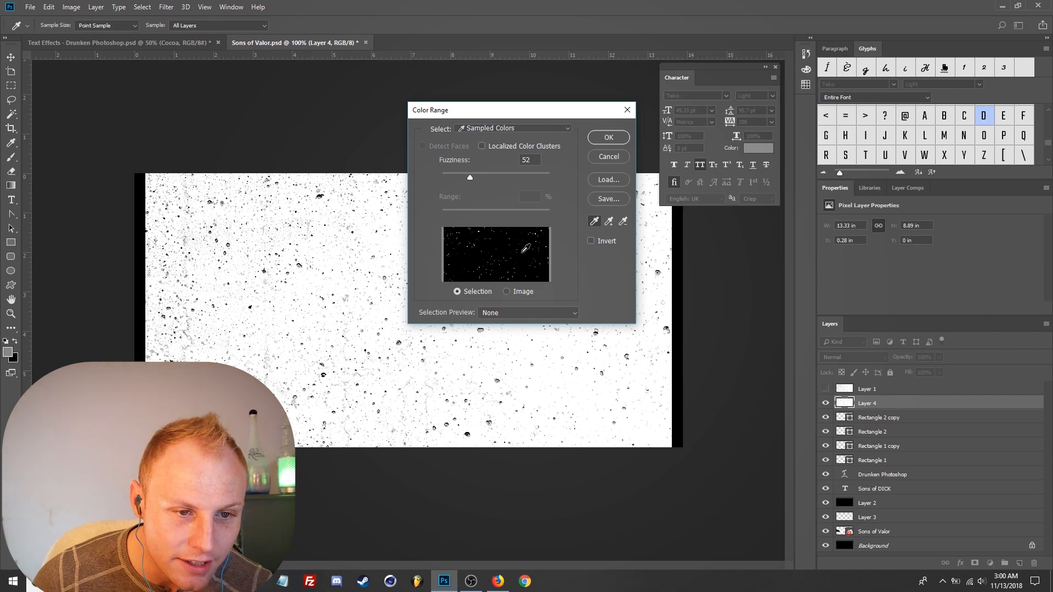
left_click_drag(487, 175, 504, 176)
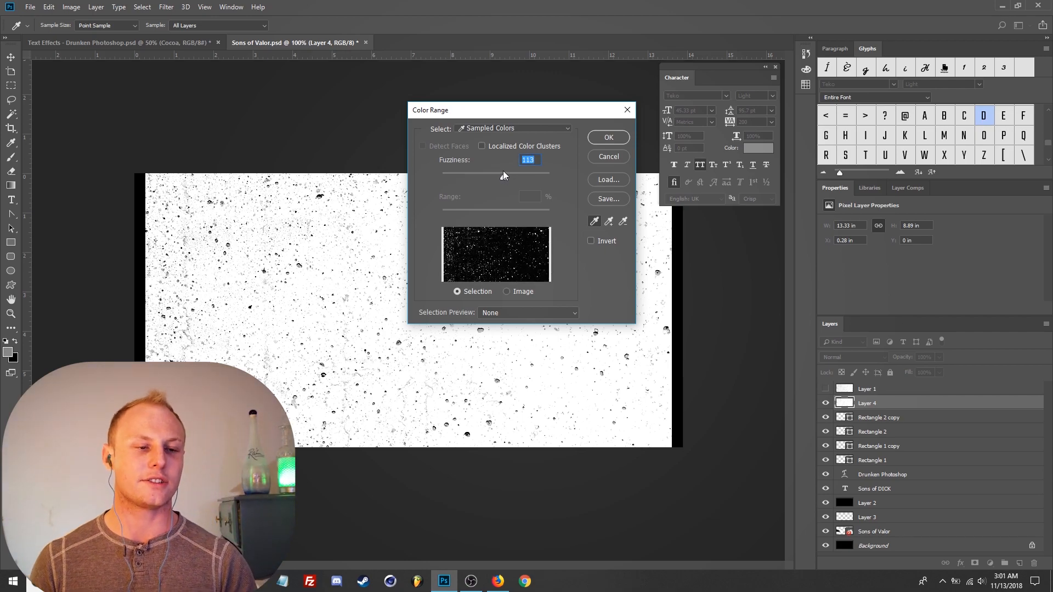
left_click(609, 138)
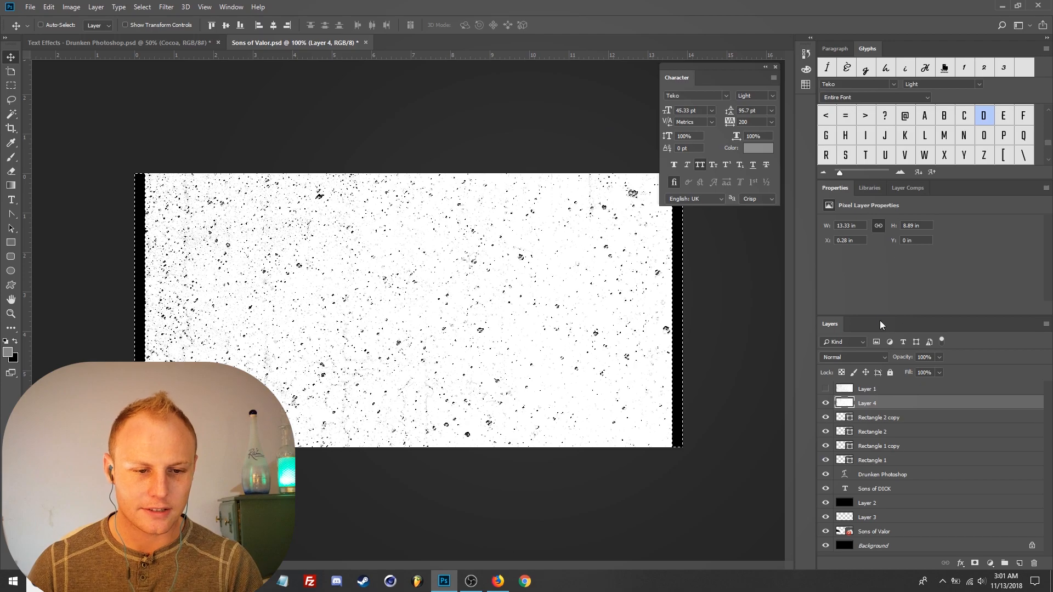
Invert the selection, apply it as a layer mask on the Drunken Photoshop text layer, and hide the texture layer.
key("ctrl+shift+i")
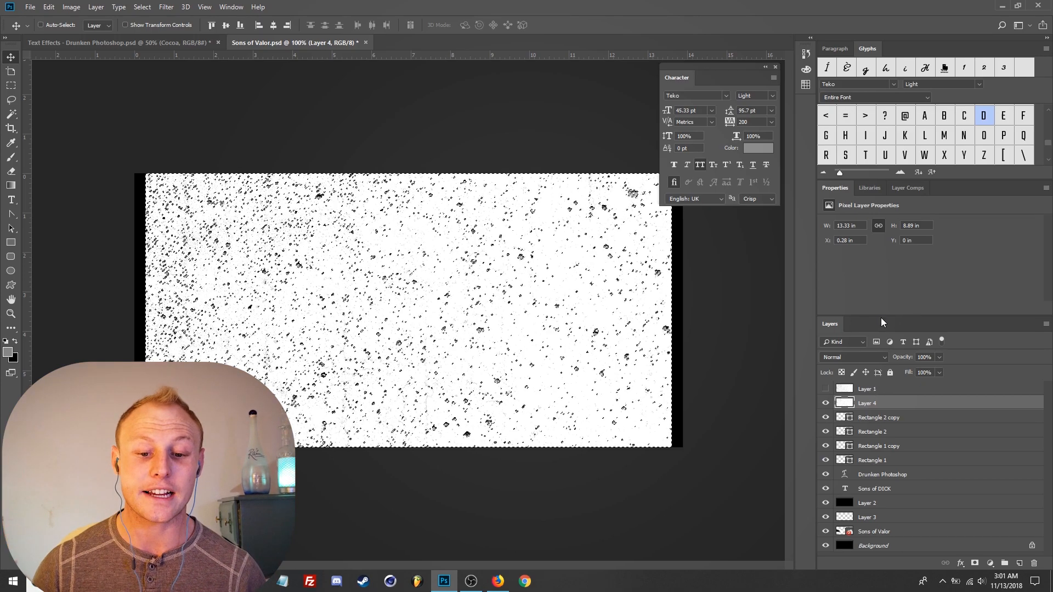
left_click(880, 475)
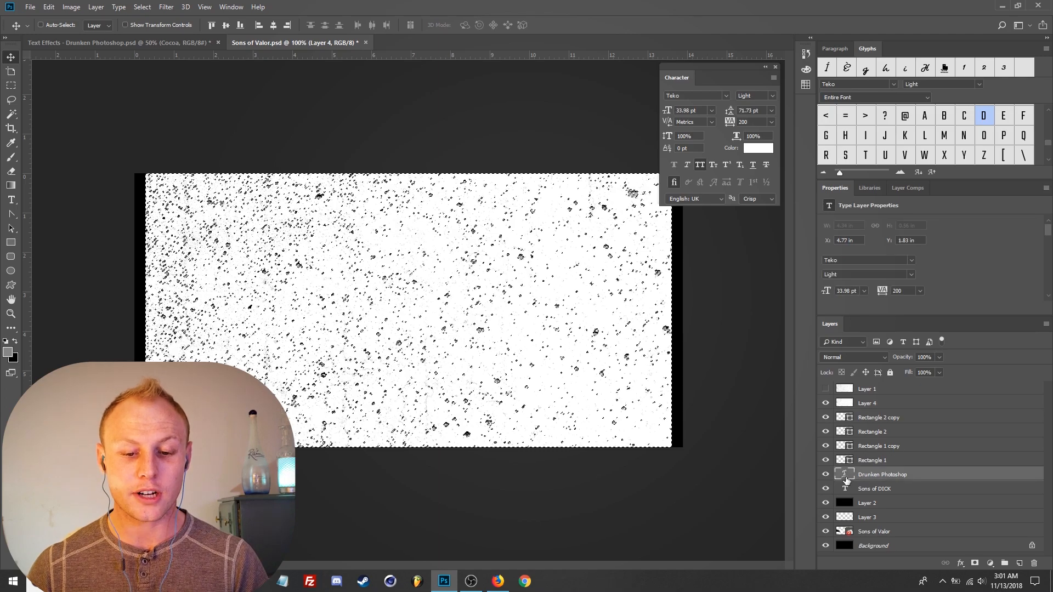
left_click(974, 563)
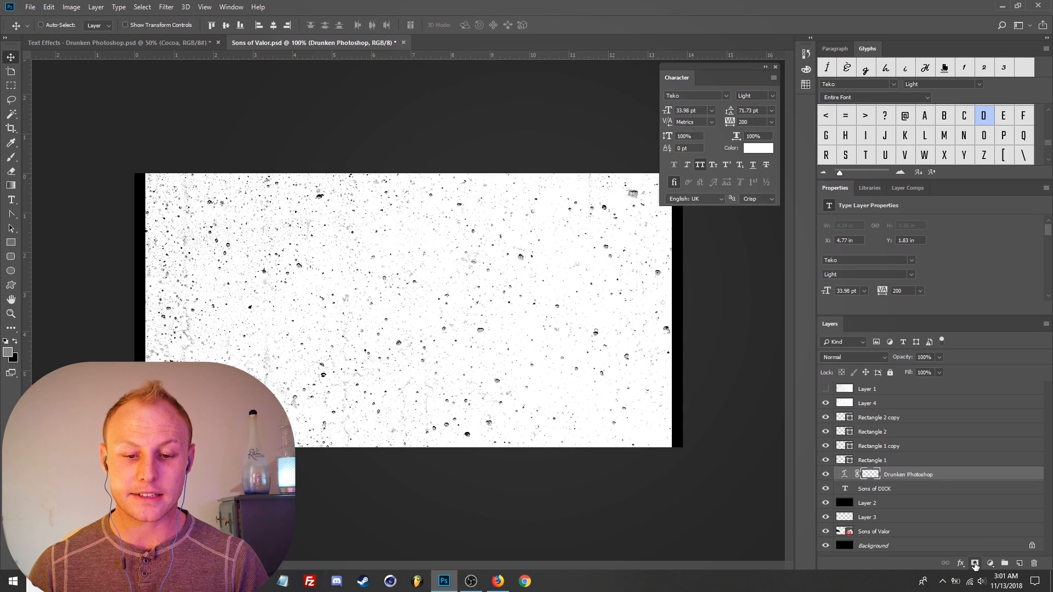
left_click(826, 405)
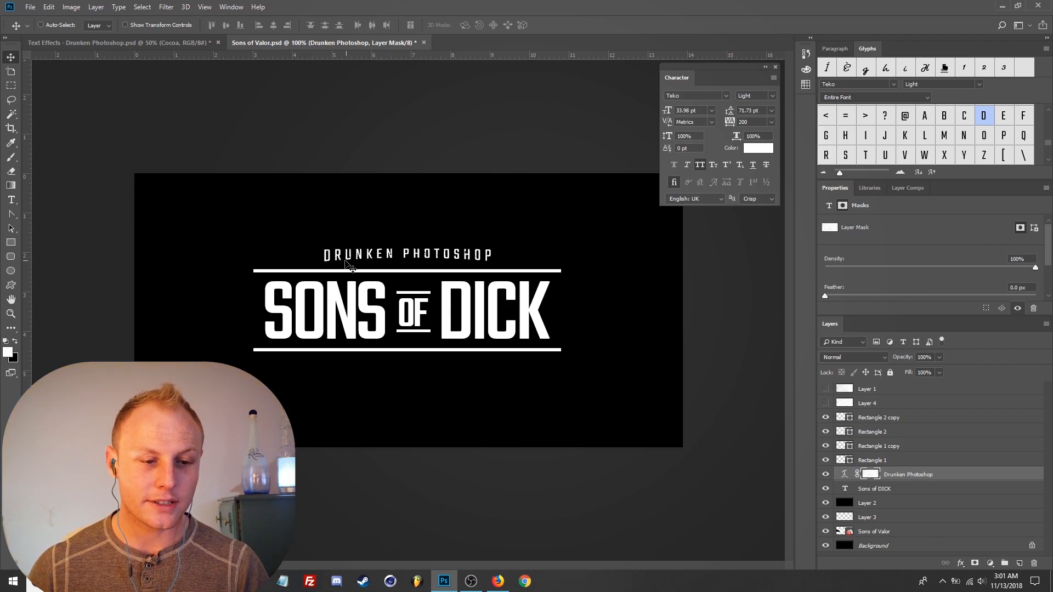
Try the tagline's mask selection as a layer mask on the Sons of DICK headline, and undo the masking.
left_click(872, 476, "ctrl")
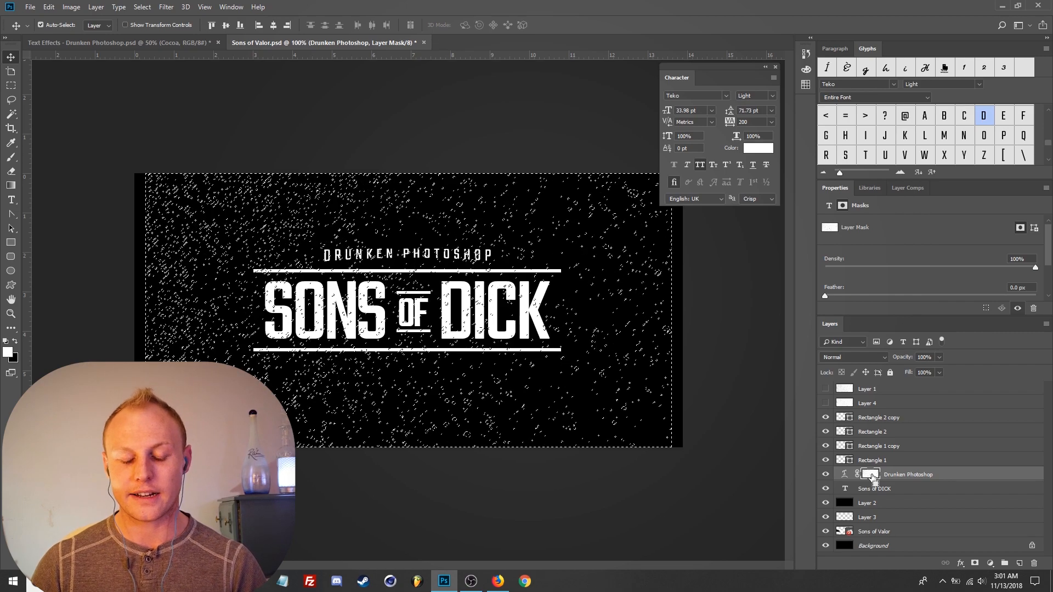
left_click(878, 488)
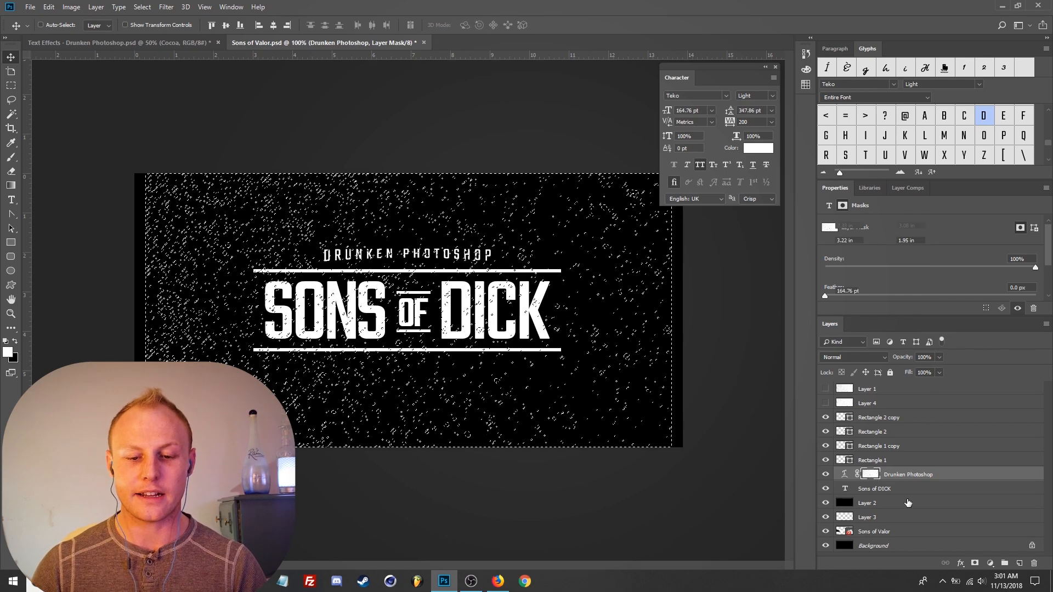
left_click(975, 564)
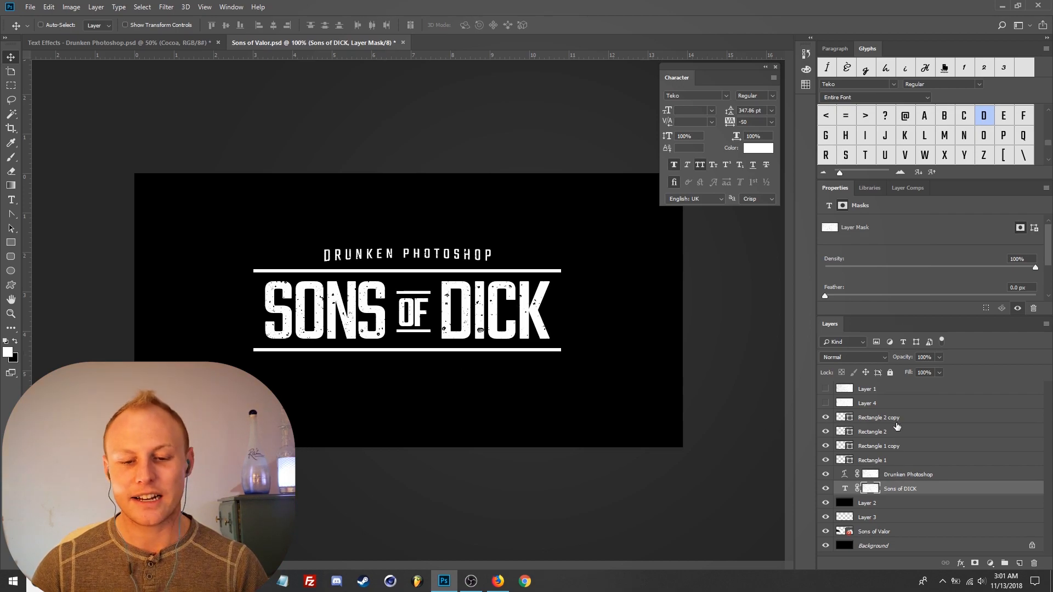
key("ctrl+z")
key("ctrl+z")
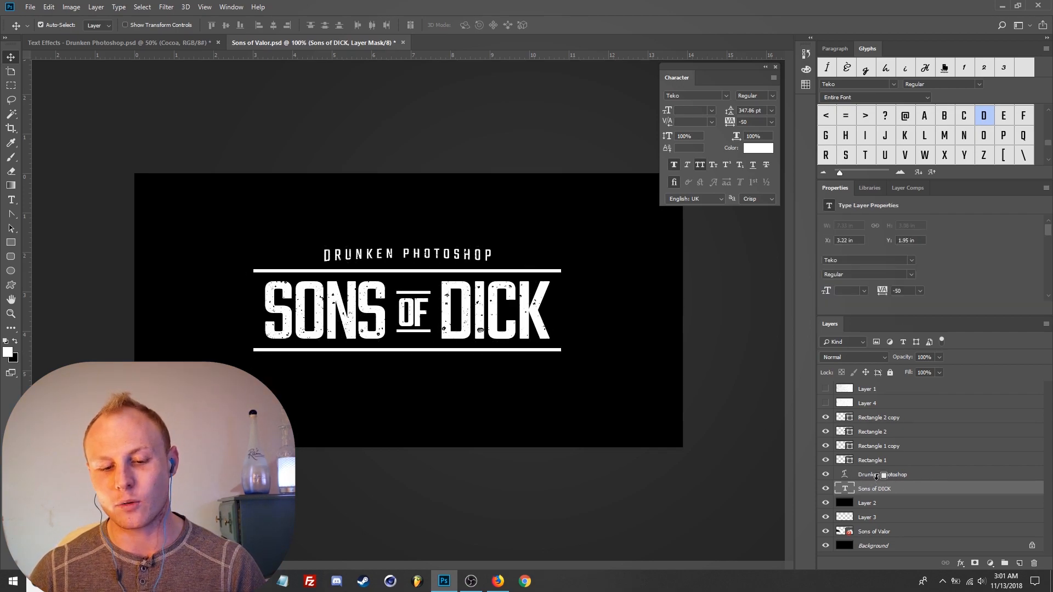
Group both text layers with the four rectangle bars and mask the group with the texture selection.
left_click(885, 418, "shift")
left_click_drag(959, 440, 1004, 562)
left_click(975, 563)
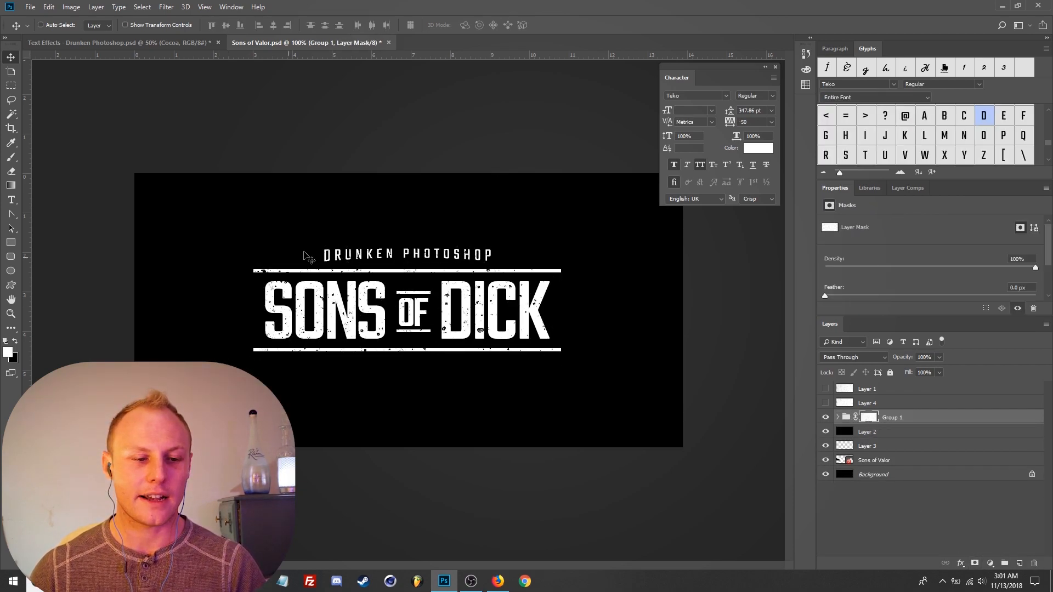
Check that the DRUNKEN PHOTOSHOP tagline is still editable by entering its text twice and leaving it without changes.
key("ctrl")
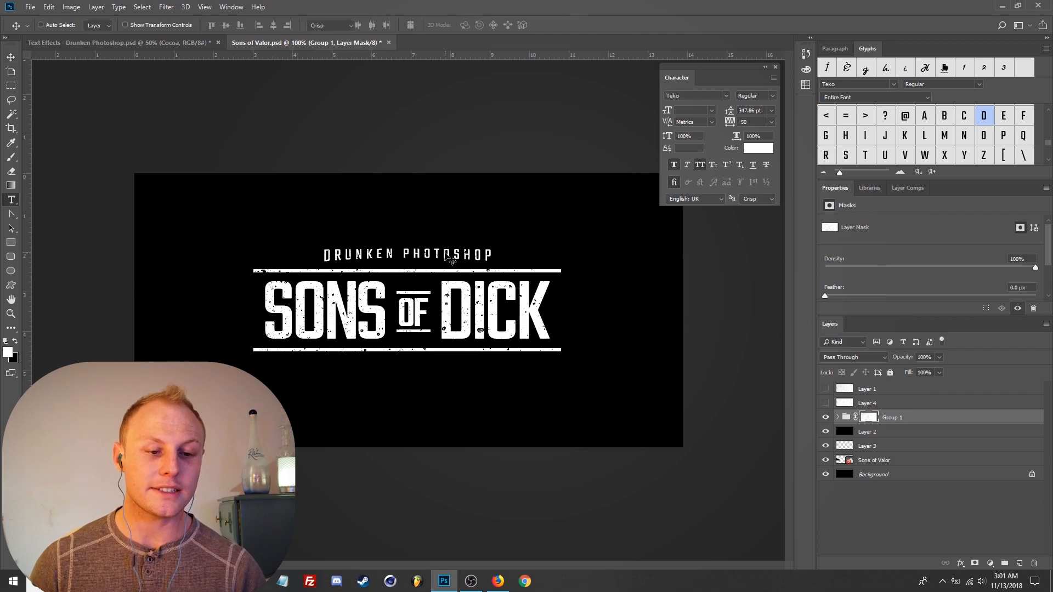
double_click(446, 256)
key("ctrl+Return")
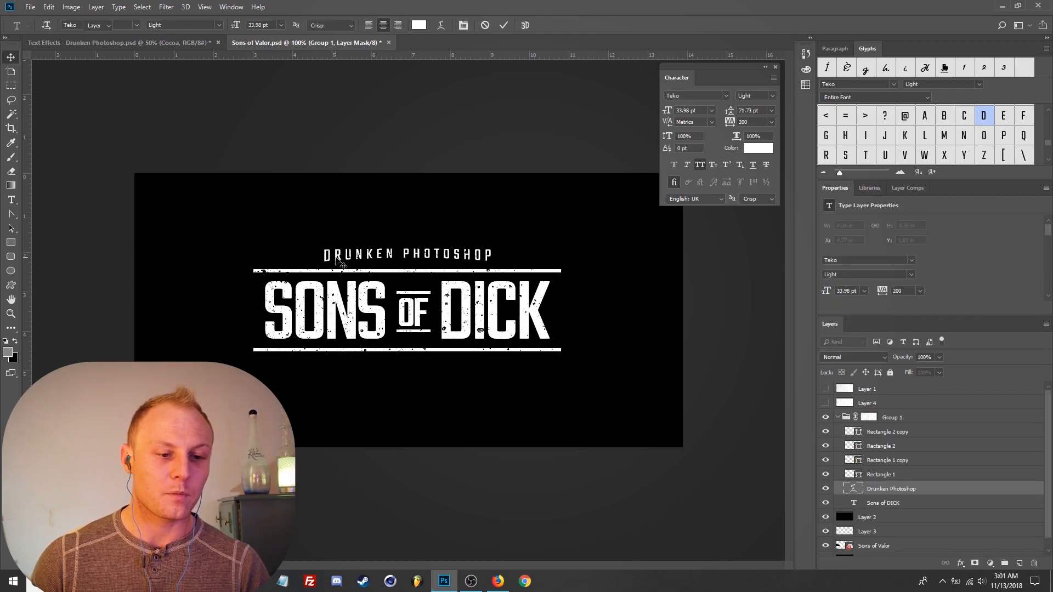
key("v")
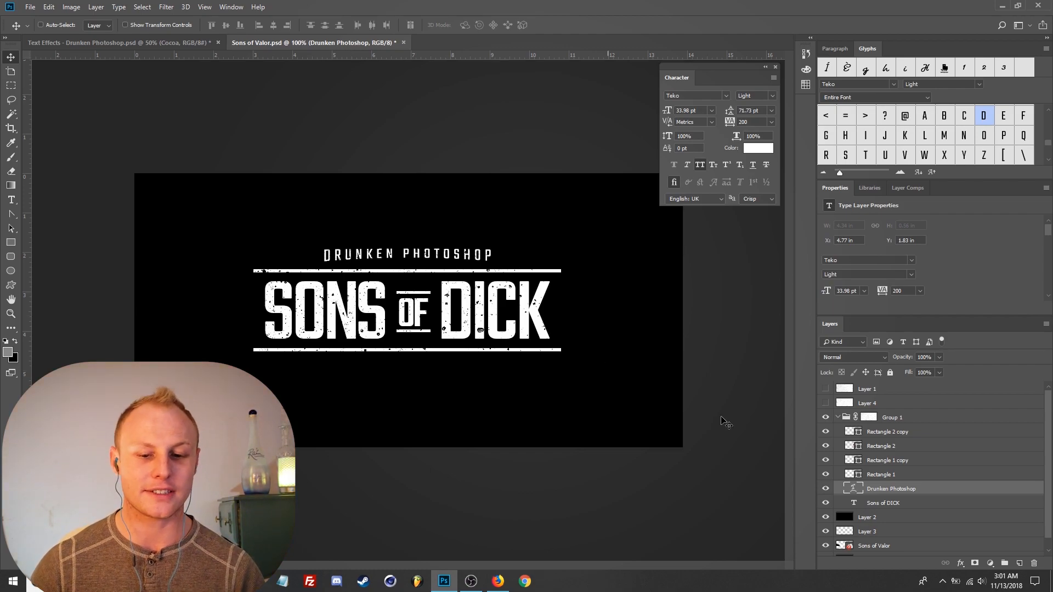
left_click(908, 431)
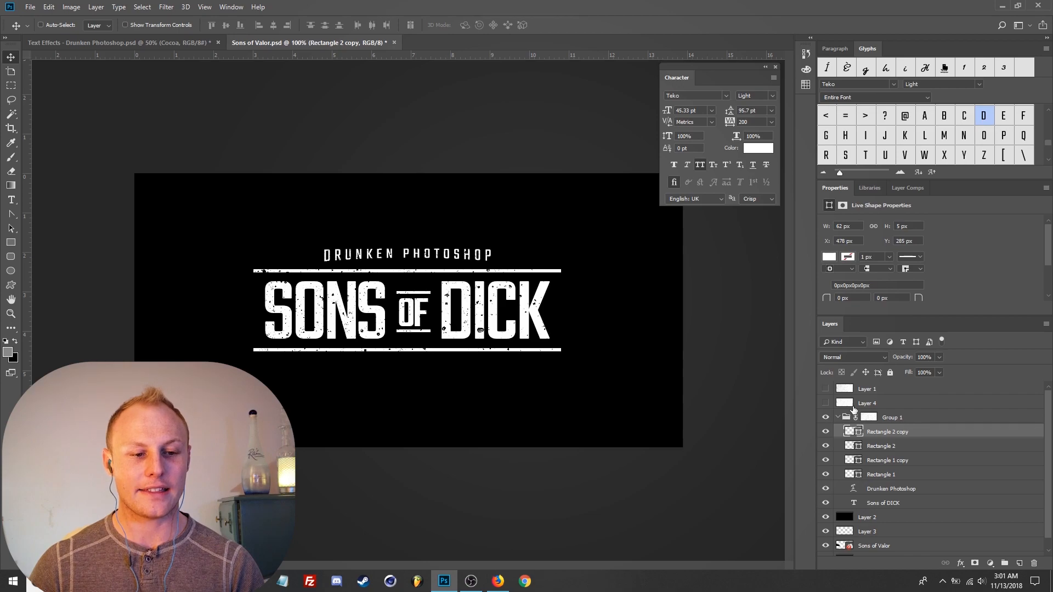
double_click(454, 252)
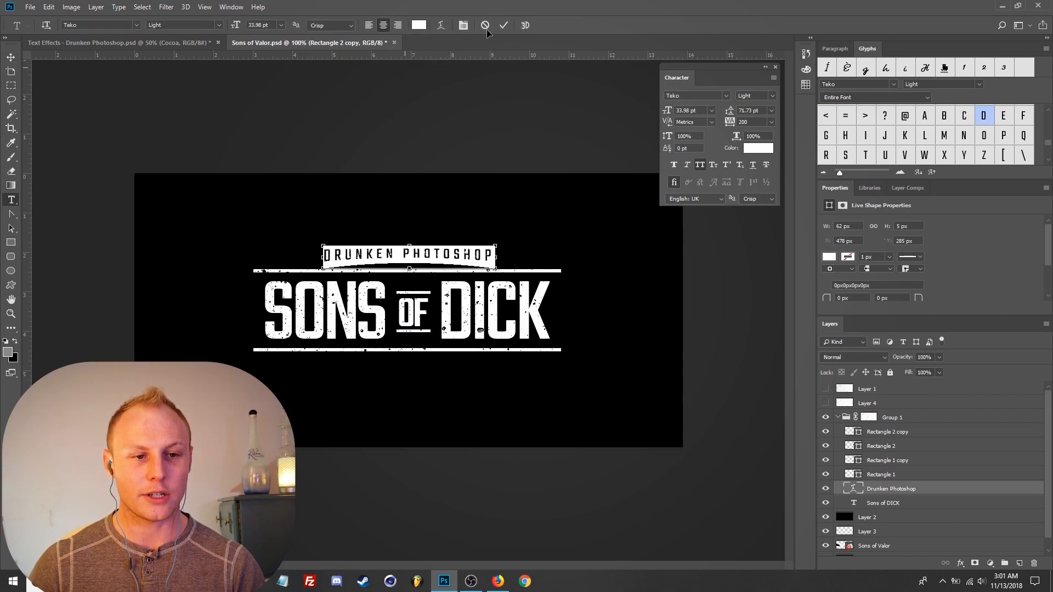
left_click(11, 57)
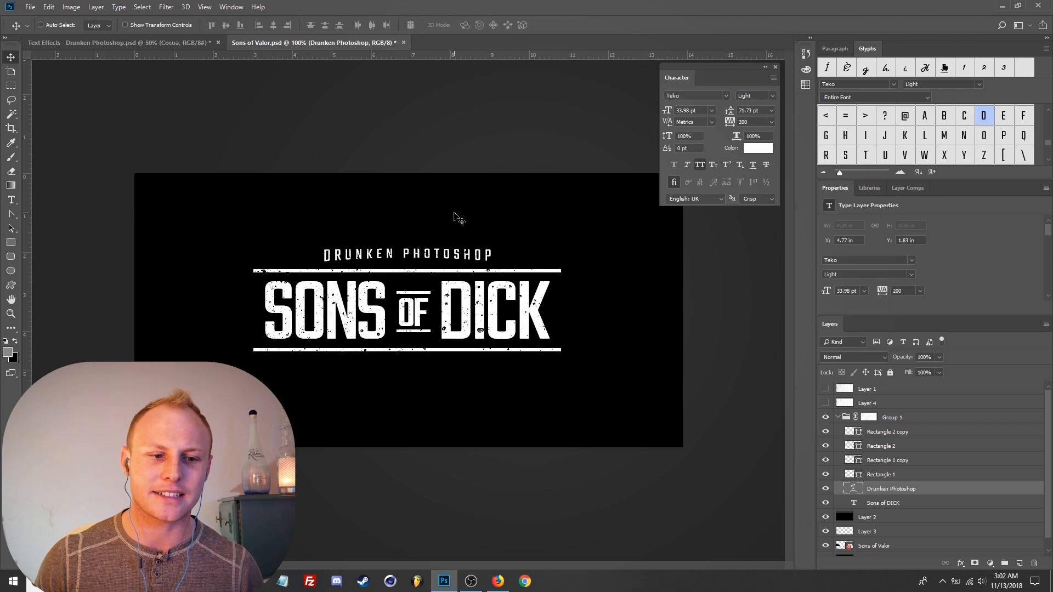
Collapse the masked group and hide it with the layers beneath it down to the original Sons of Valor logo.
left_click(826, 418)
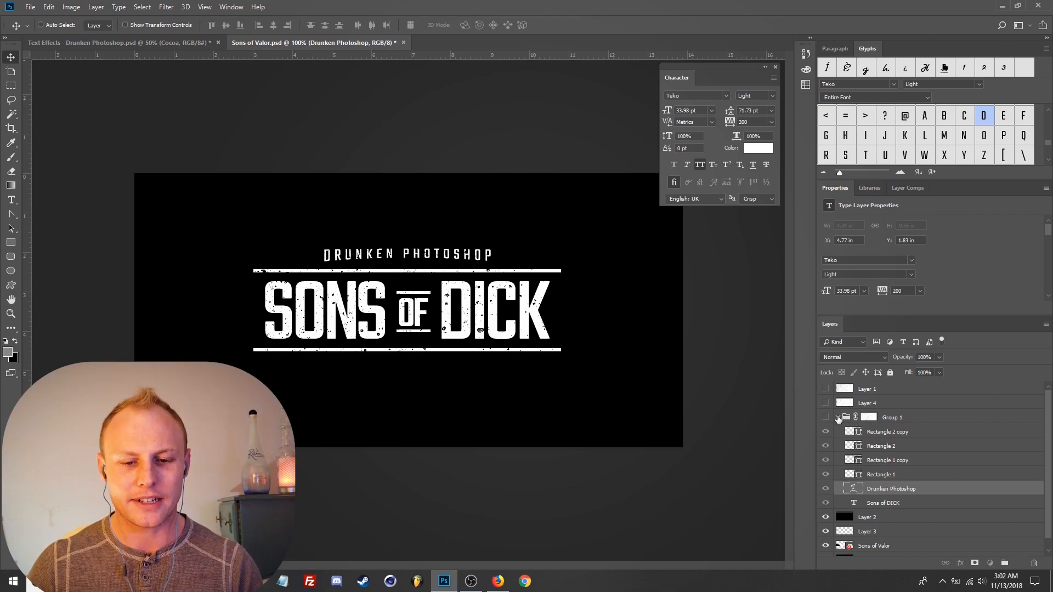
left_click(839, 418)
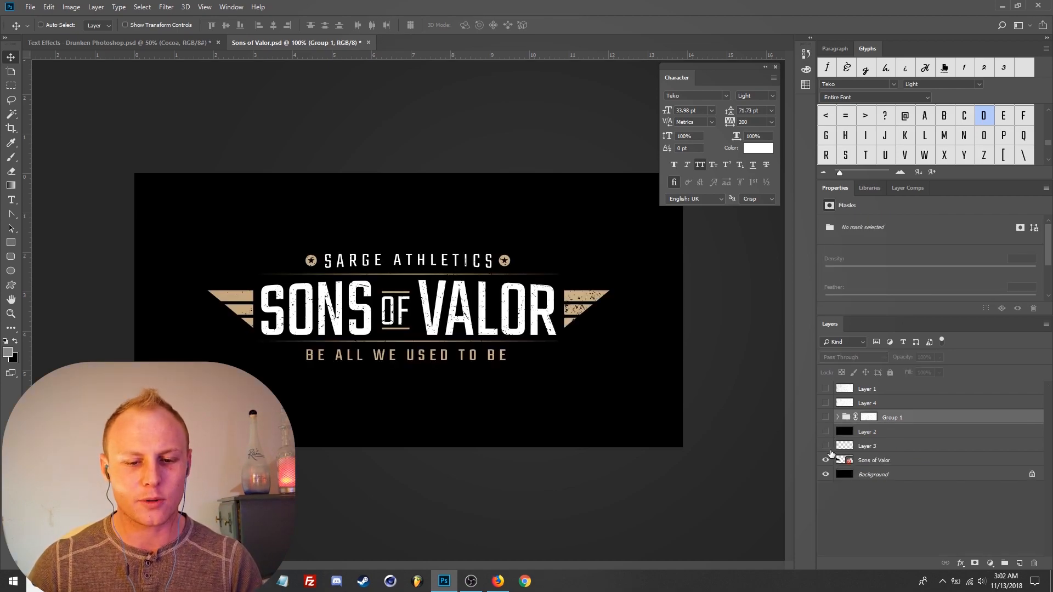